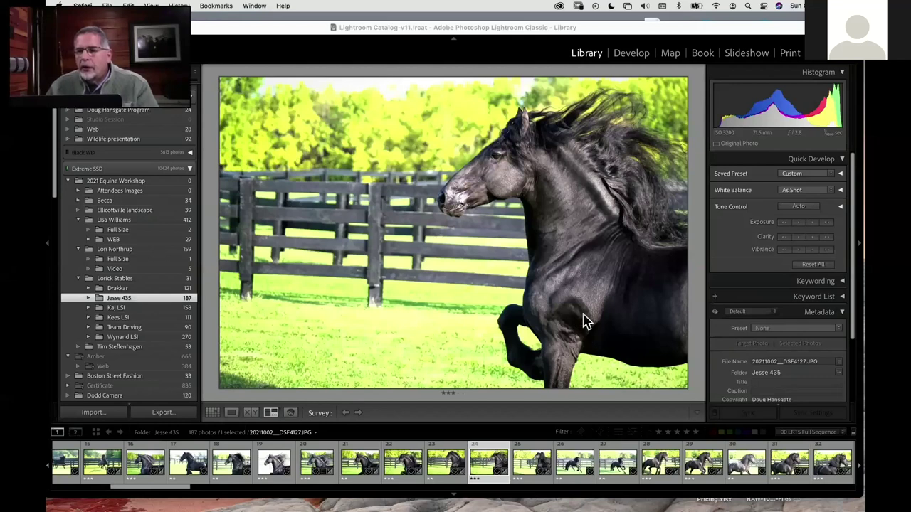
Step: Open the green-field Friesian stallion photo in the Develop module
click(634, 56)
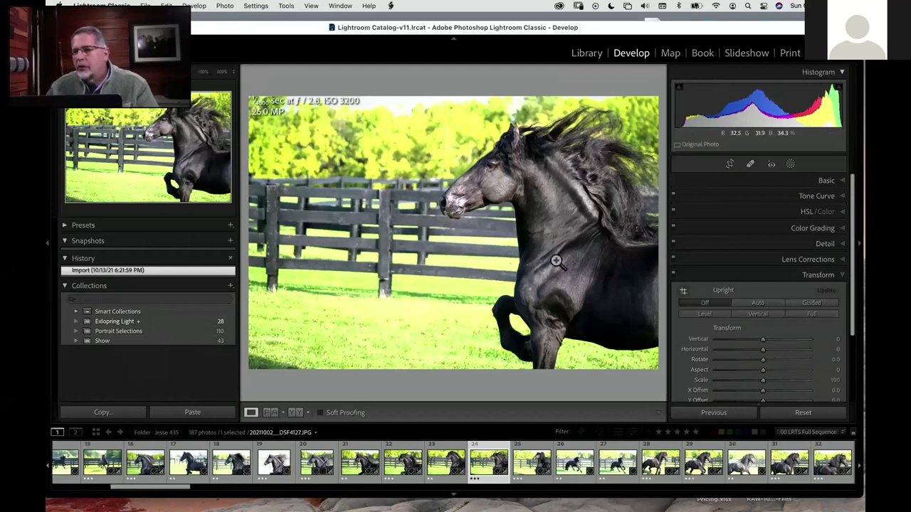
Step: Open the masking tools, collapse the left panel and filmstrip, and choose Select Subject
click(791, 166)
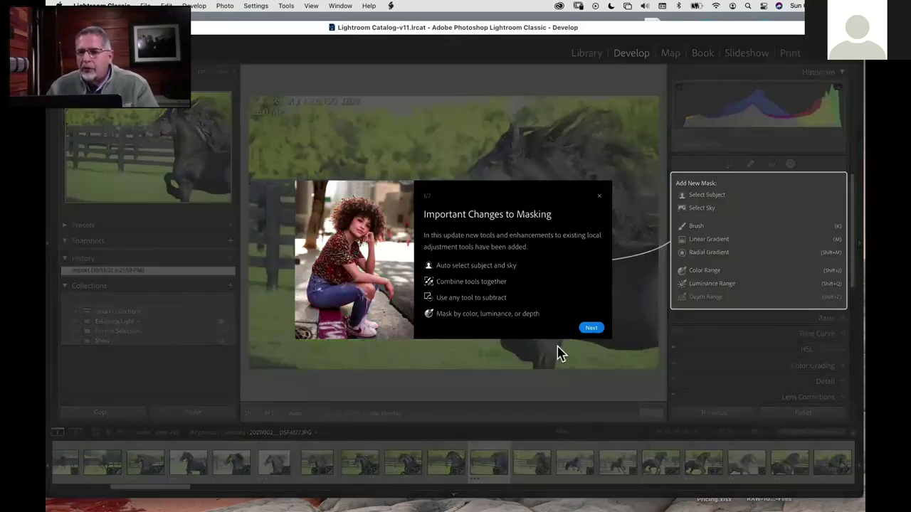
click(599, 196)
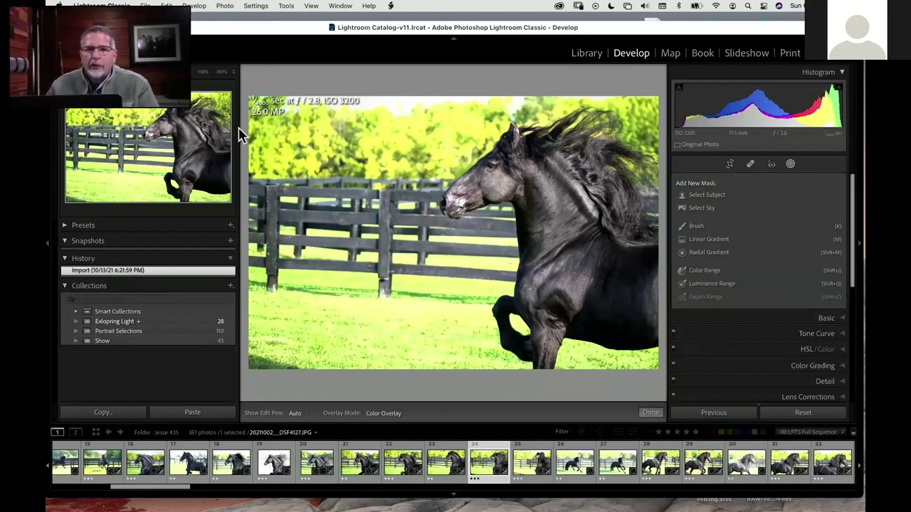
drag(239, 129, 199, 129)
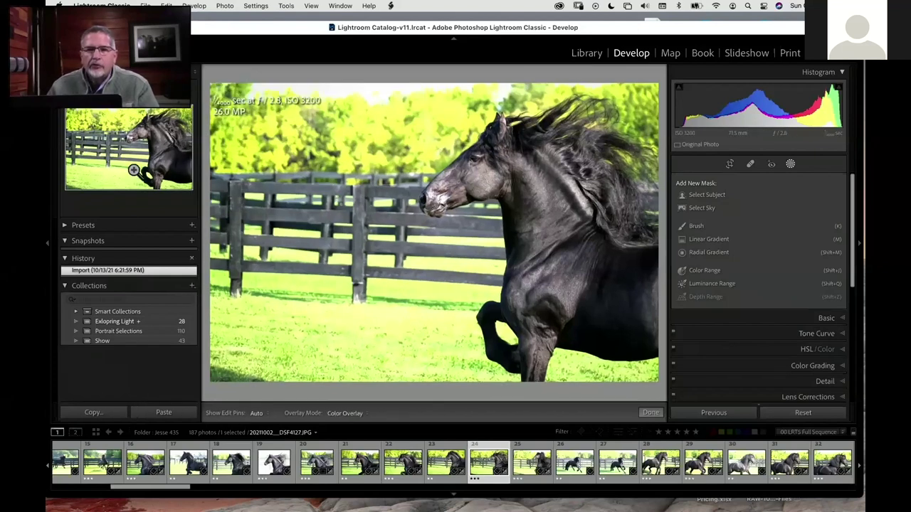
click(49, 246)
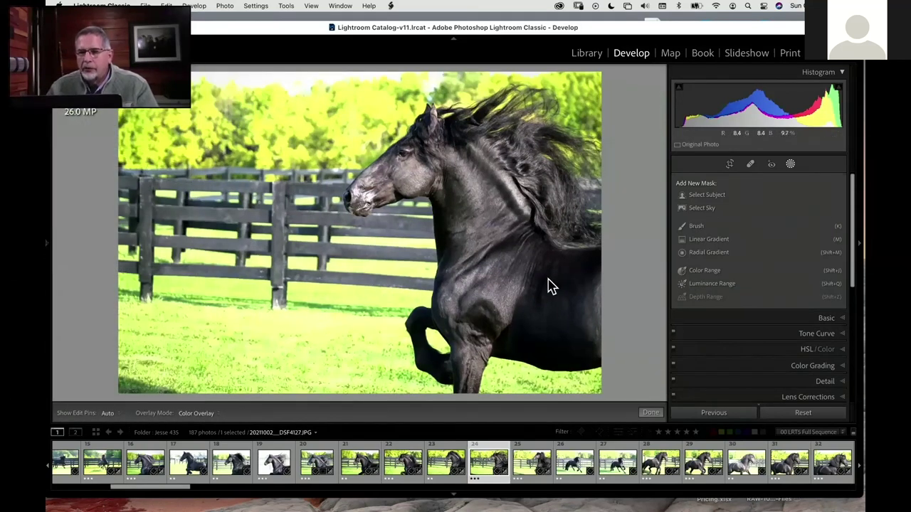
click(450, 498)
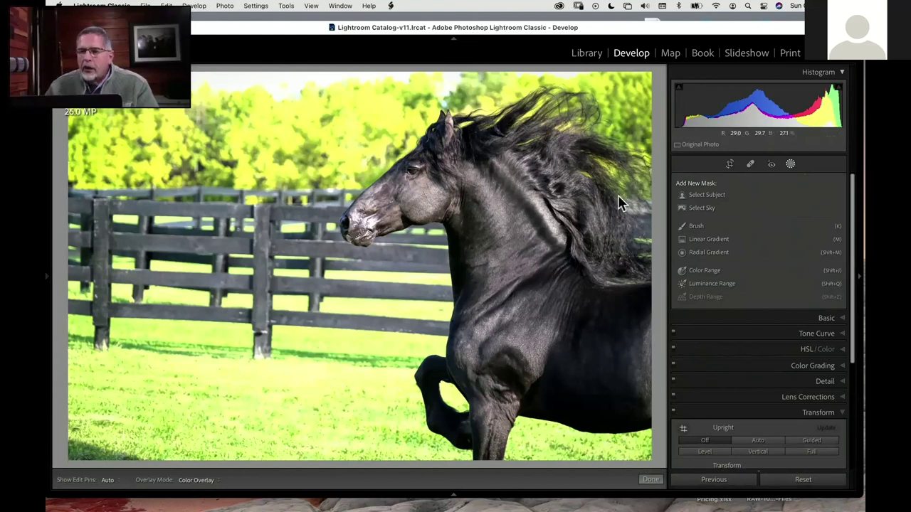
click(712, 198)
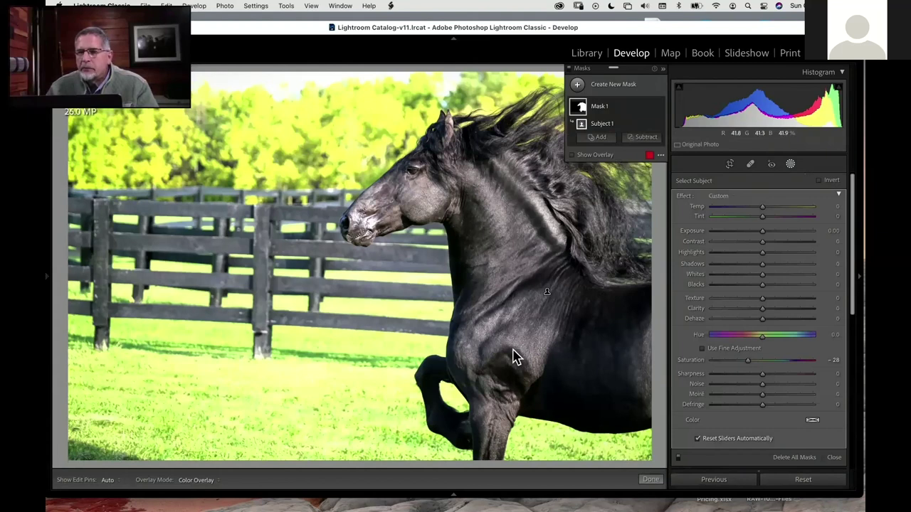
Step: Show Mask 1 as a red overlay and invert it onto the background
click(574, 155)
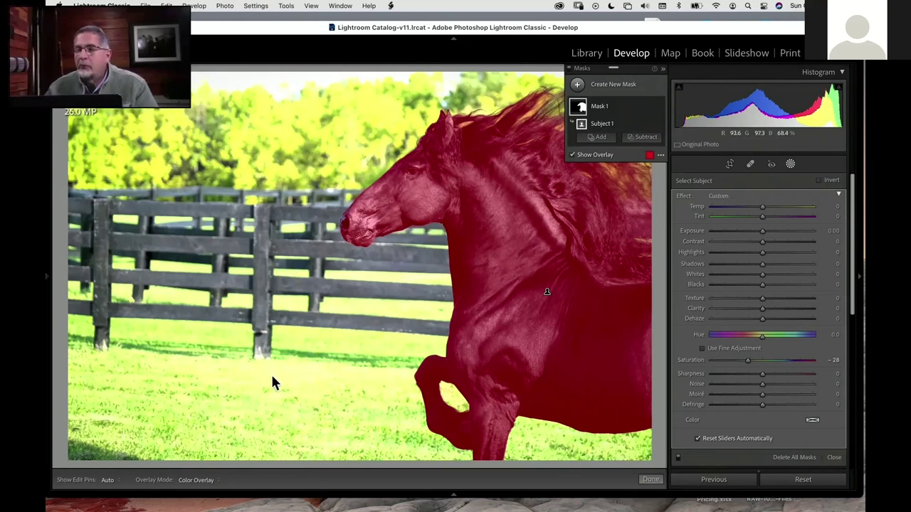
click(819, 181)
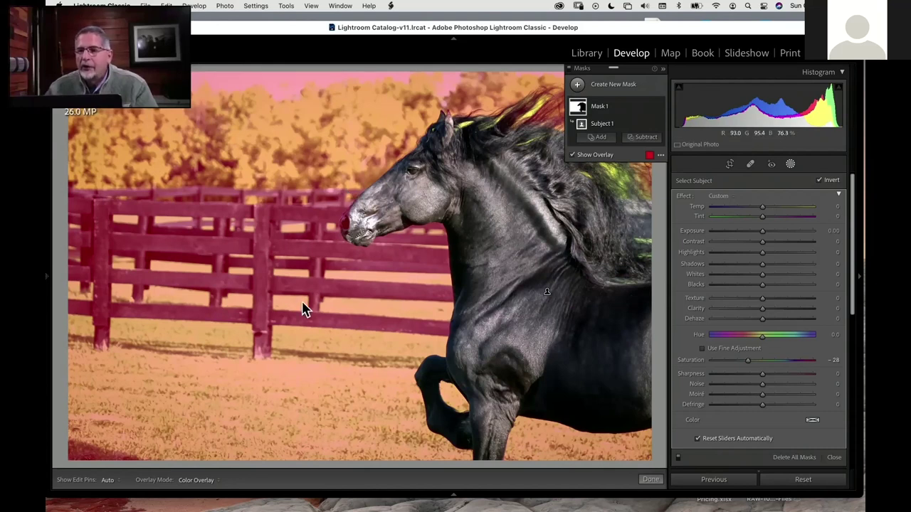
Step: Open the Subtract menu under Subject 1 for the background mask
click(645, 137)
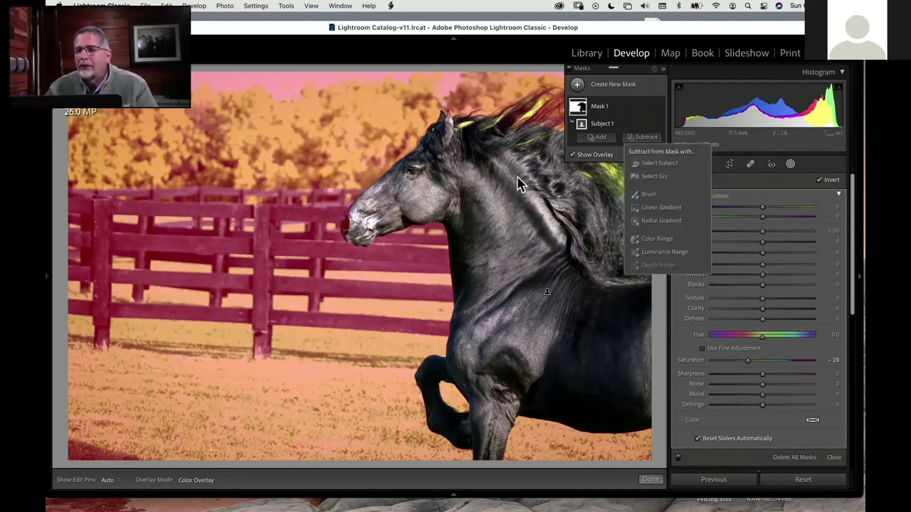
Step: Add a subtracting Brush to the mask and zoom in on the horse's nose
click(650, 194)
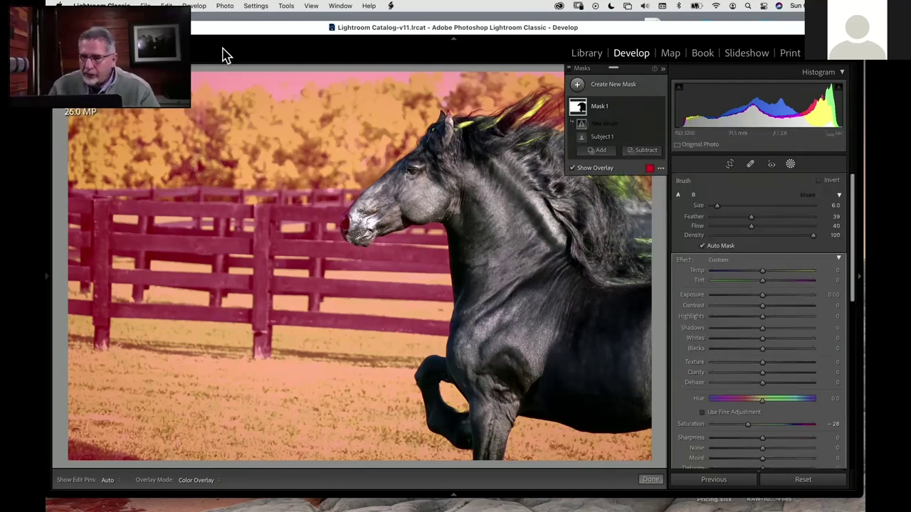
key(super+equal)
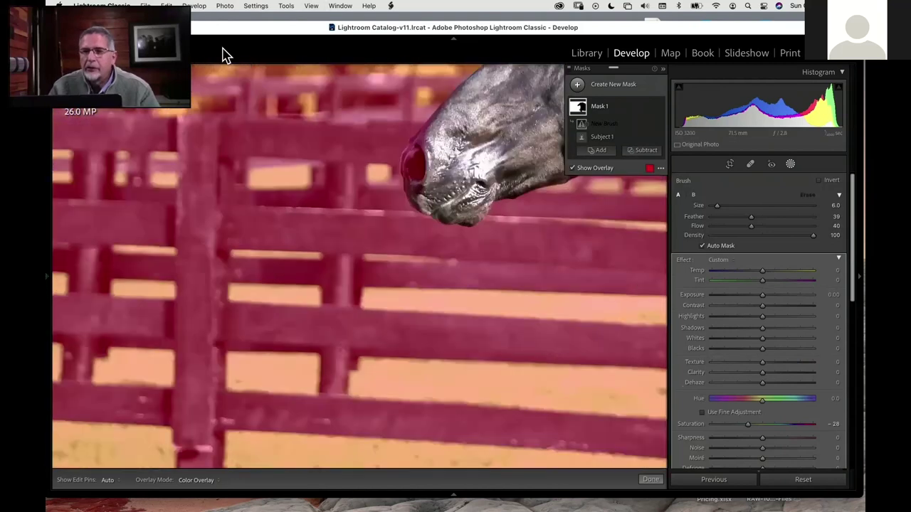
key(super+equal)
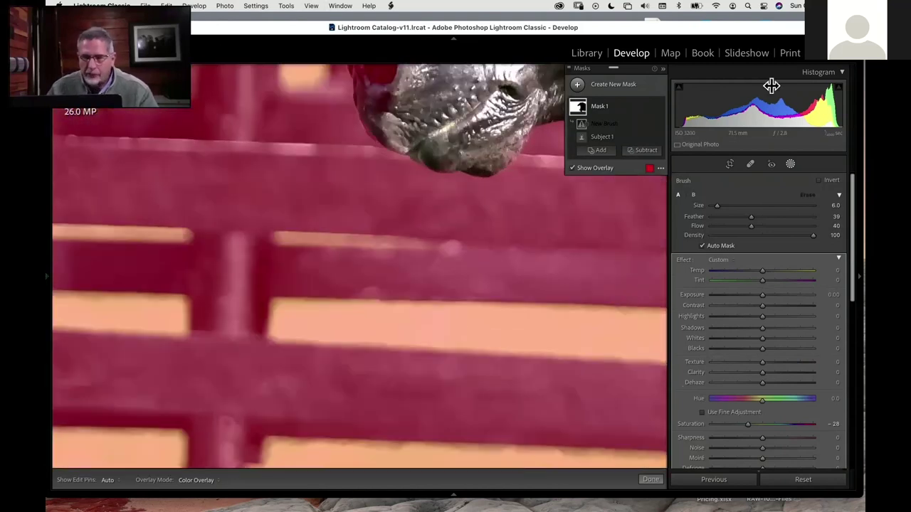
drag(408, 148, 331, 347)
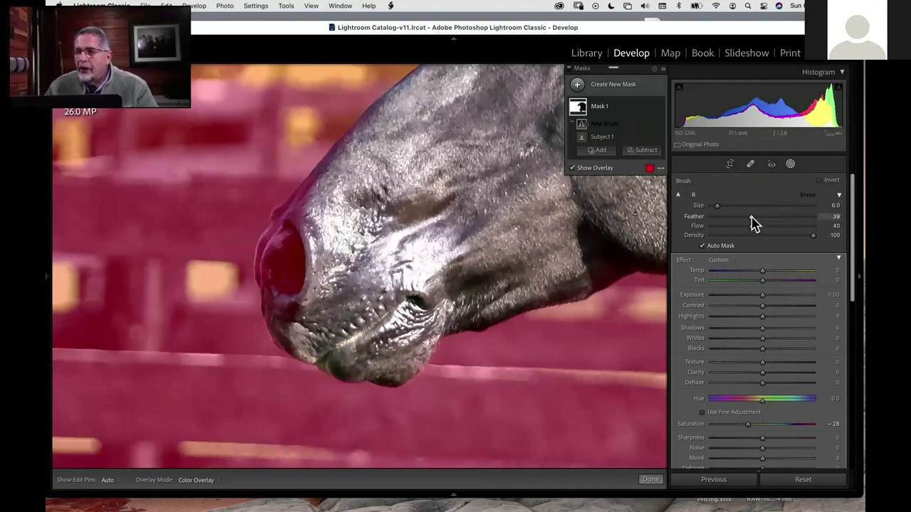
Step: Set the erase brush to Feather 14, Flow 100 and Size 2.6
drag(751, 217, 729, 218)
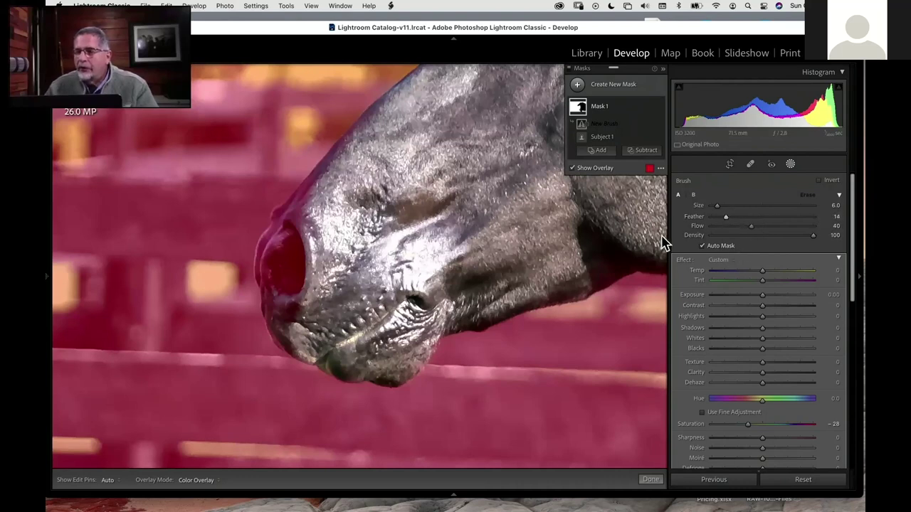
key(0)
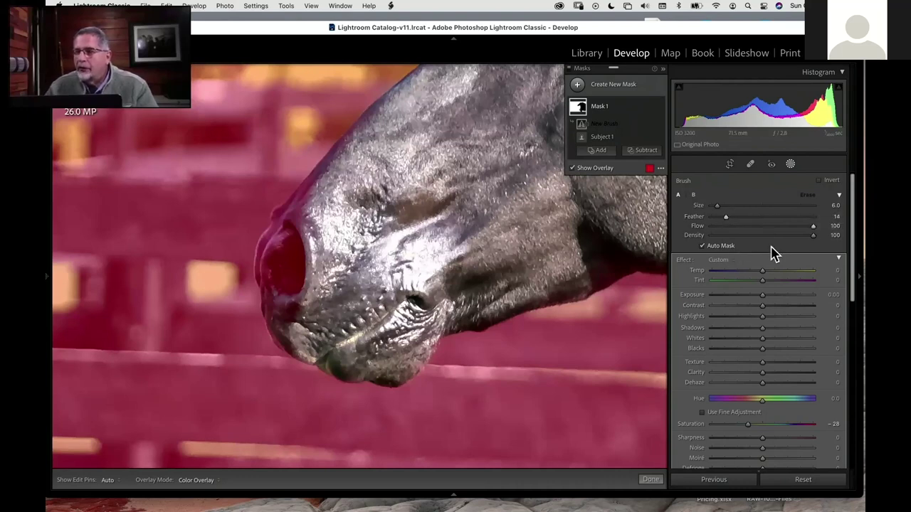
click(714, 206)
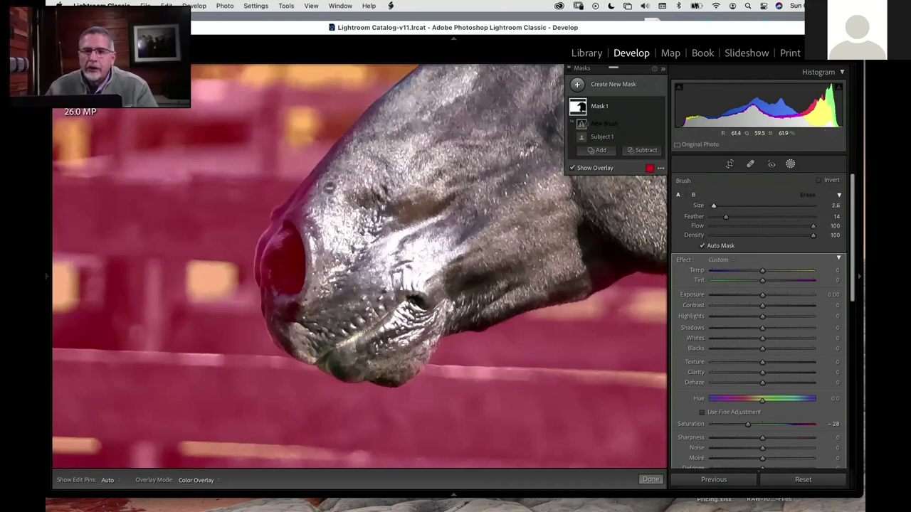
Step: Erase the mask along the nose's upper edge and inside the nostril
key(h)
mouse_move(326, 179)
mouse_down()
mouse_move(303, 192)
mouse_move(320, 174)
mouse_move(296, 201)
mouse_move(319, 171)
mouse_move(273, 213)
mouse_move(257, 256)
mouse_move(262, 244)
mouse_move(261, 289)
mouse_move(277, 233)
mouse_move(266, 250)
mouse_move(283, 222)
mouse_move(298, 222)
mouse_move(313, 205)
mouse_move(350, 140)
mouse_move(317, 172)
mouse_move(348, 133)
mouse_move(327, 157)
mouse_move(398, 98)
mouse_move(353, 132)
mouse_move(379, 103)
mouse_move(365, 116)
mouse_move(376, 105)
mouse_move(291, 219)
mouse_move(301, 211)
mouse_move(279, 262)
mouse_move(306, 264)
mouse_up()
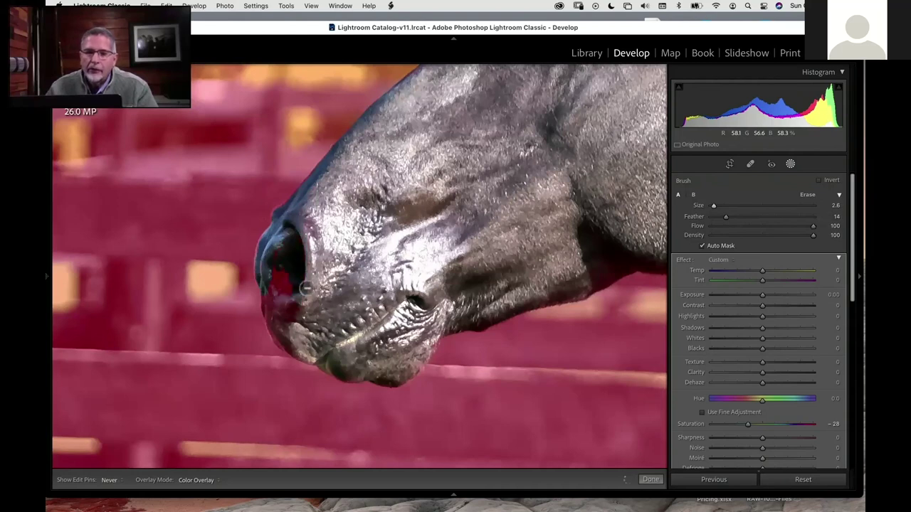
drag(285, 289, 274, 304)
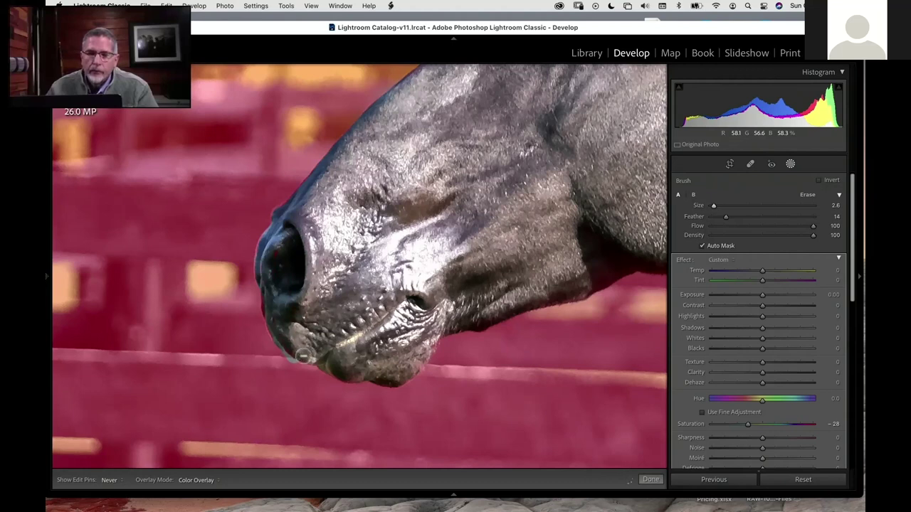
Step: Check the cleaned nostril and muzzle edge by toggling the mask panel and pins on and off
key(shift+w)
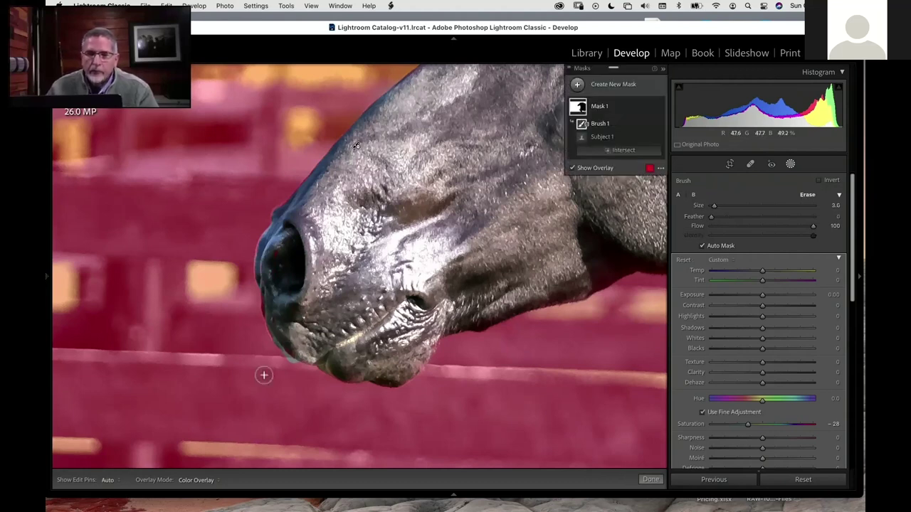
key(shift+w)
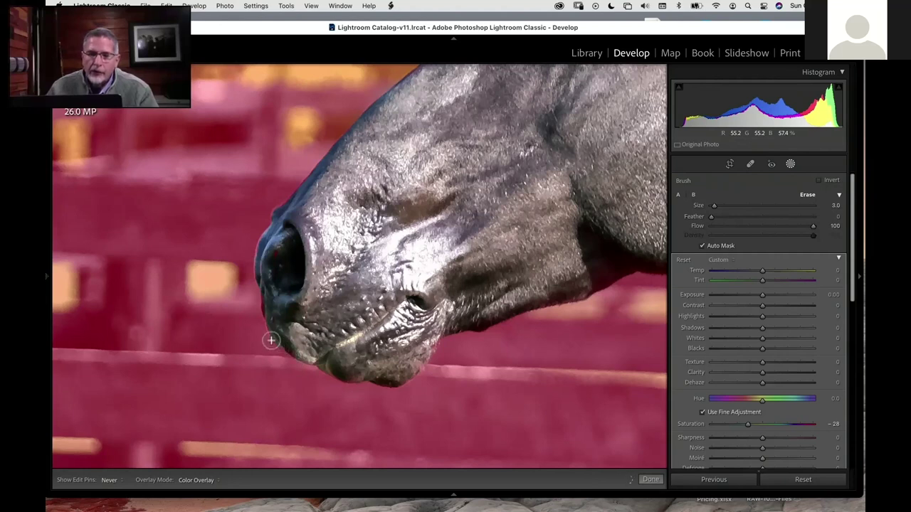
key(shift+w)
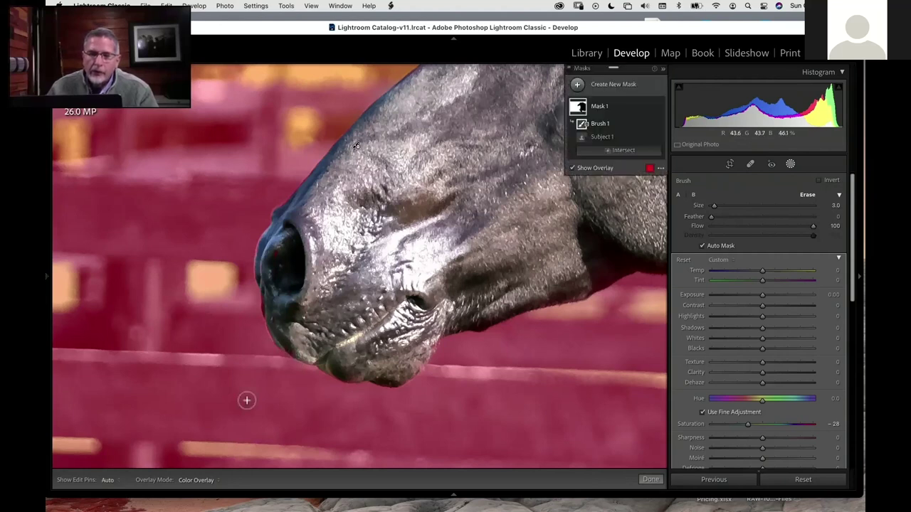
key(shift+w)
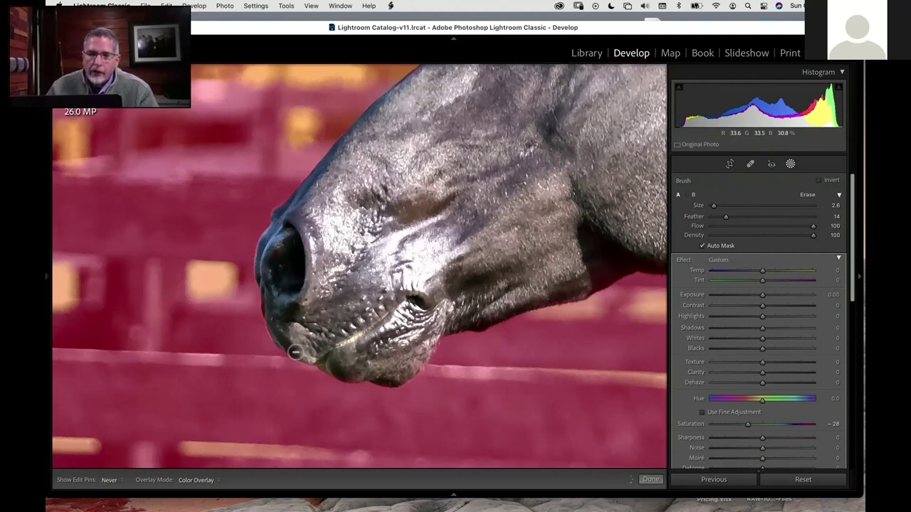
key(shift+w)
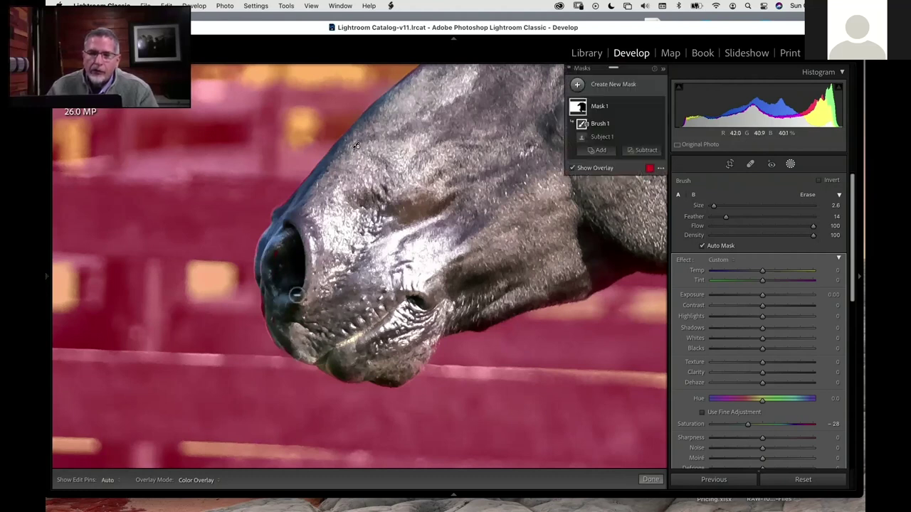
key(shift+w)
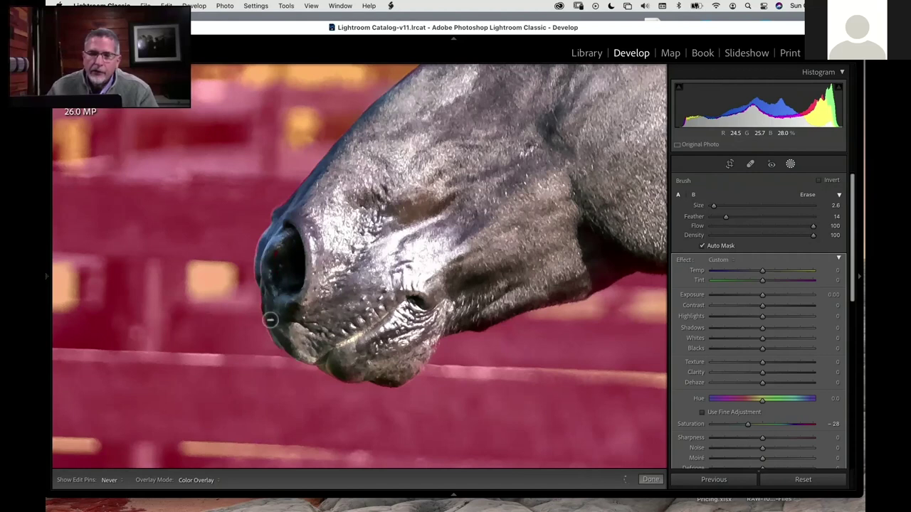
key(shift+w)
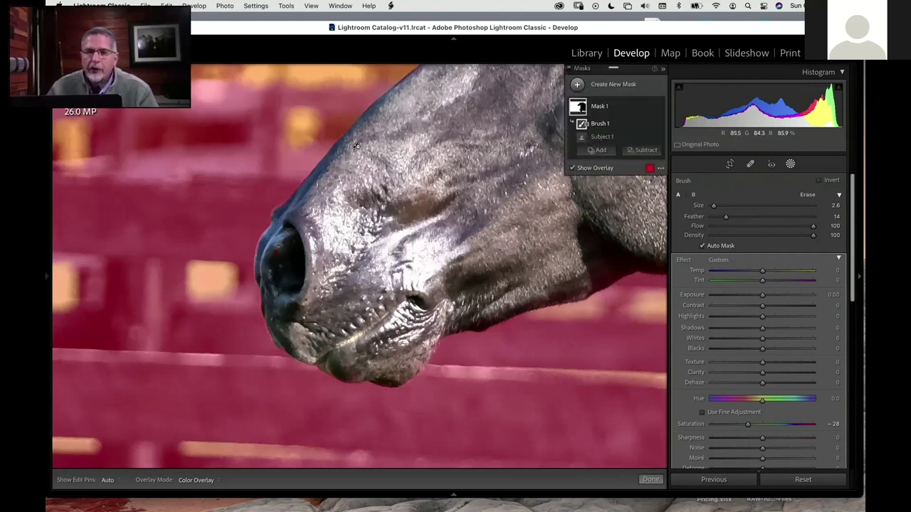
mouse_move(356, 146)
mouse_down()
mouse_move(419, 230)
mouse_move(419, 248)
mouse_move(287, 413)
mouse_up()
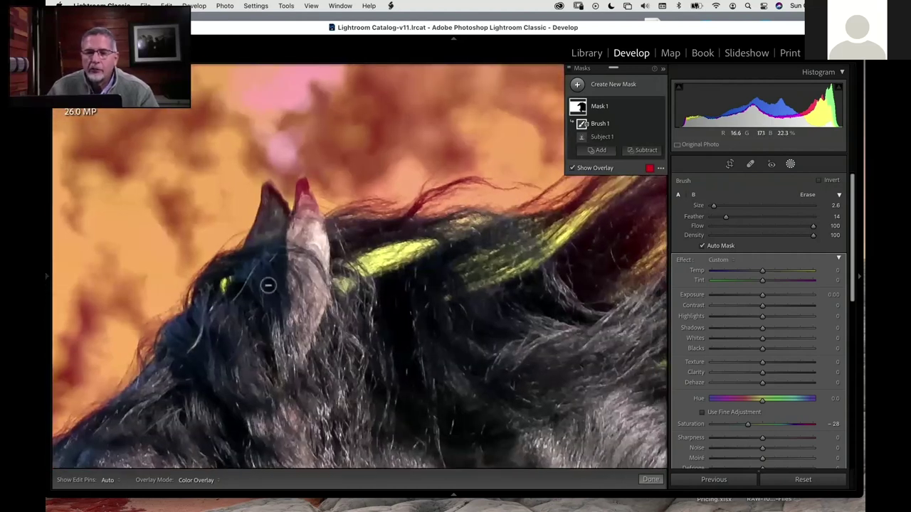
Step: Inspect the mask and bring the curly mane strands into view
key(h)
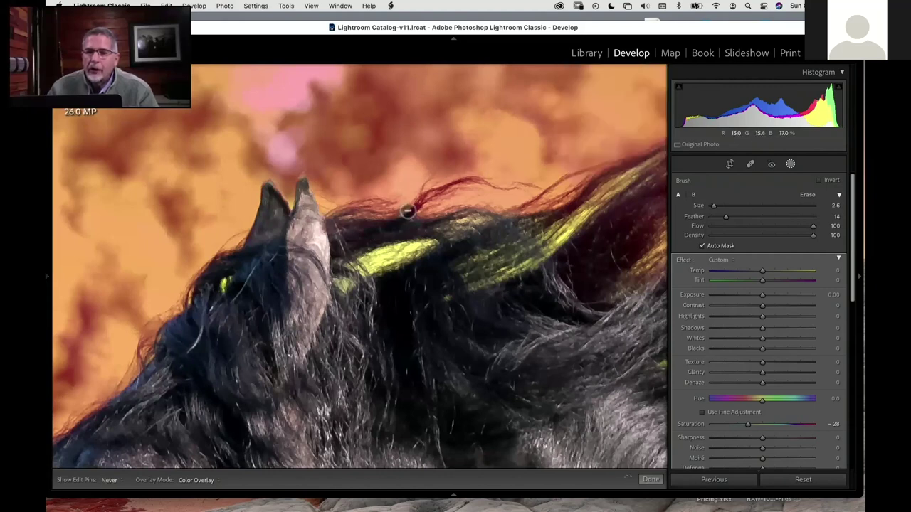
key(h)
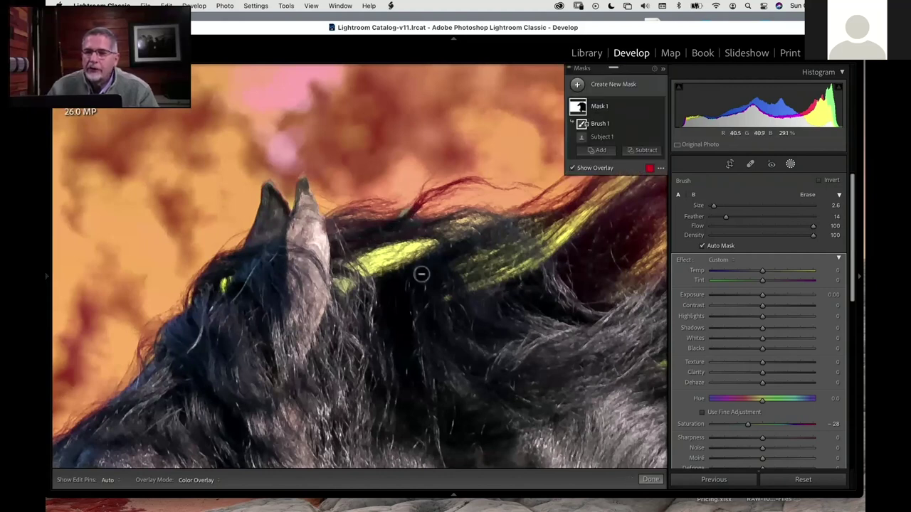
drag(494, 335, 306, 366)
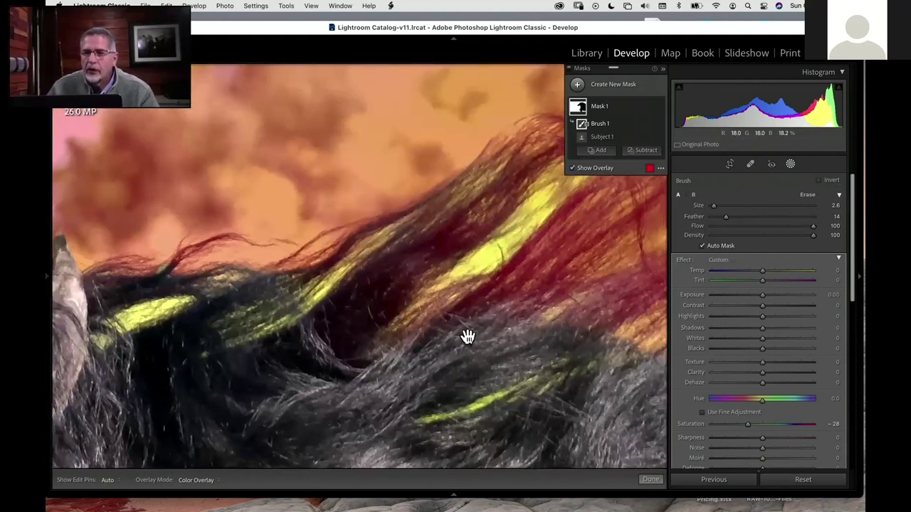
drag(467, 336, 252, 417)
mouse_move(341, 391)
mouse_down()
mouse_move(280, 318)
mouse_move(341, 365)
mouse_move(331, 350)
mouse_up()
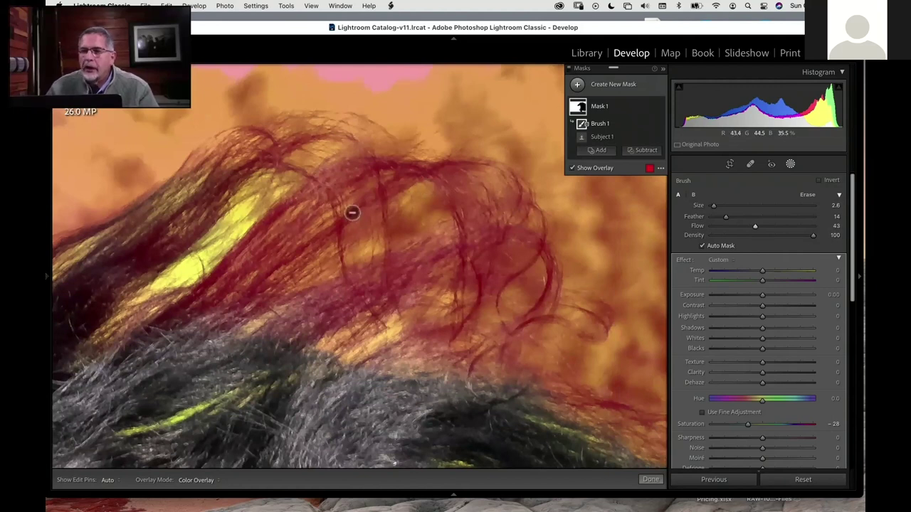
Step: Erase the background mask from a strand of the curly mane hair
key(h)
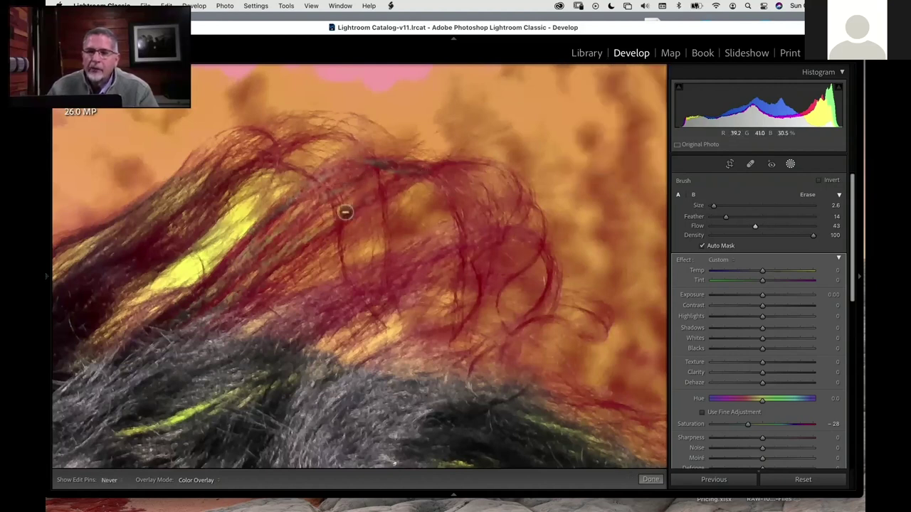
mouse_move(407, 181)
mouse_down()
mouse_move(368, 200)
mouse_move(294, 276)
mouse_move(331, 222)
mouse_move(305, 243)
mouse_up()
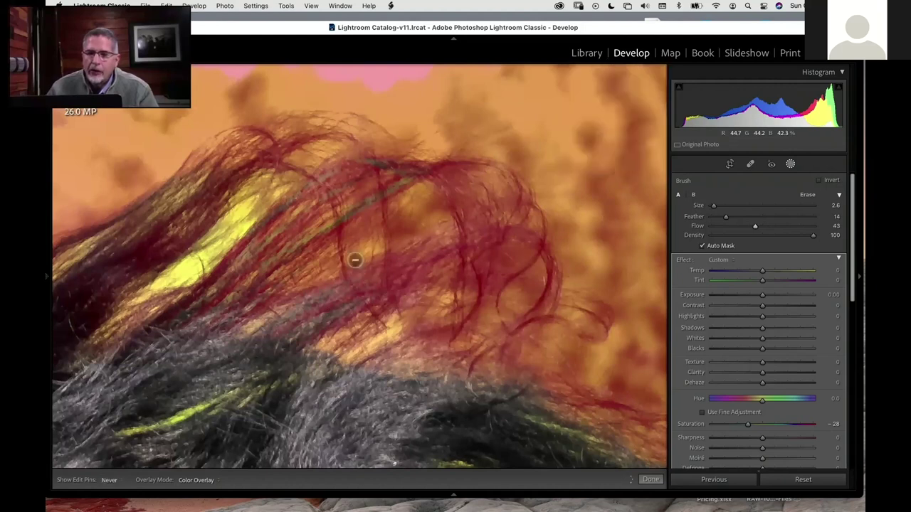
key(h)
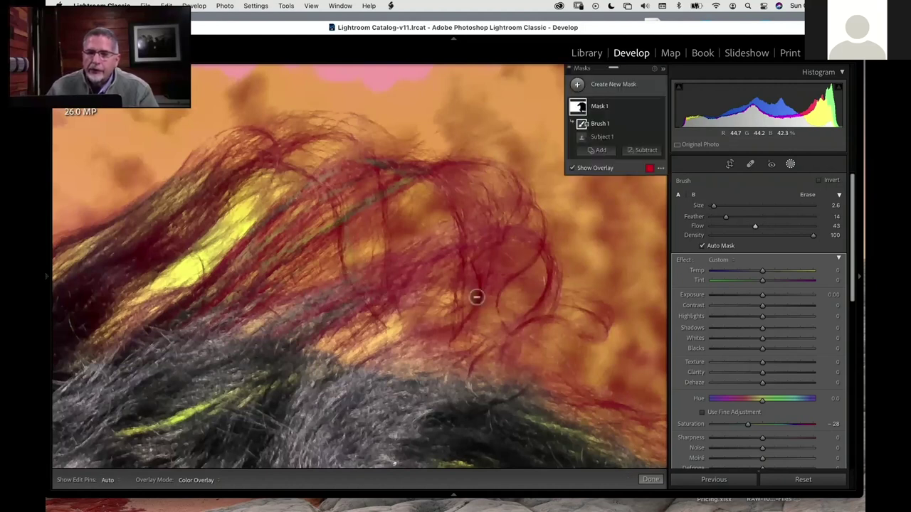
key(h)
key(h)
key(h)
key(h)
key(h)
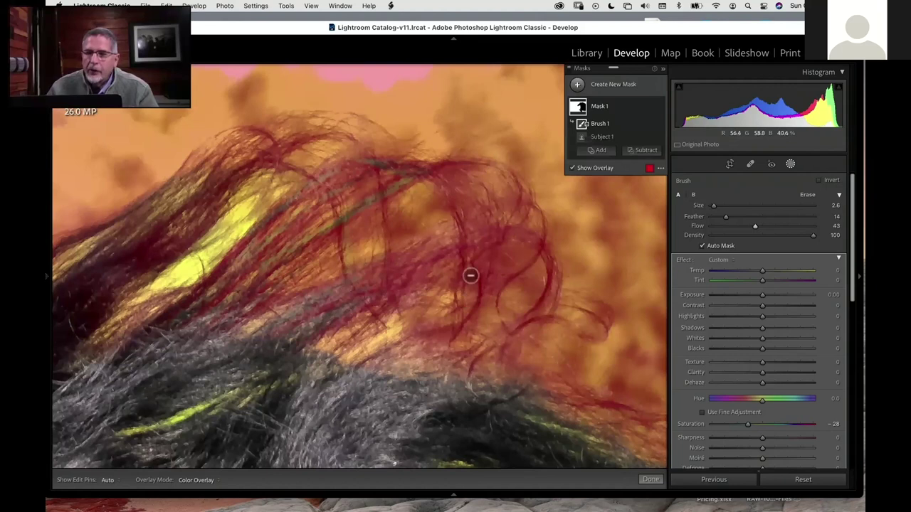
key(h)
key(h)
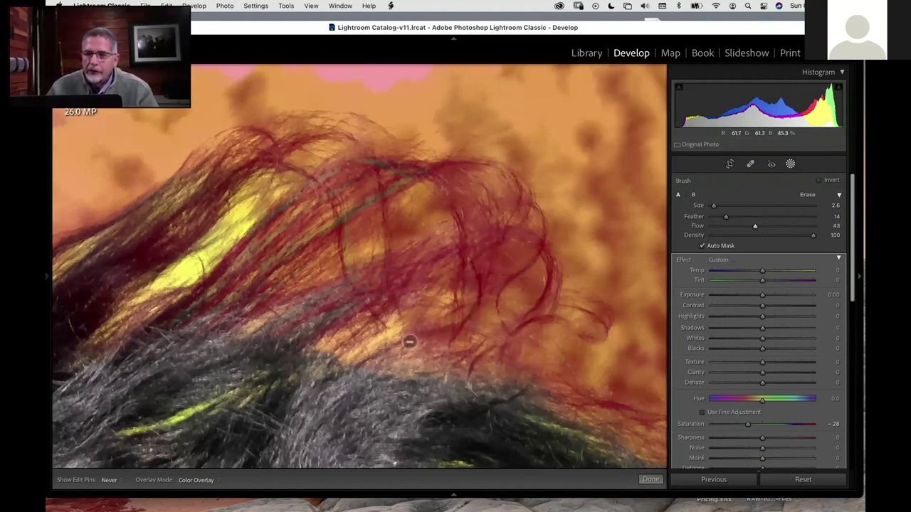
Step: Toggle the mask panel repeatedly to confirm the mane strands are uncovered
key(h)
key(h)
key(h)
key(h)
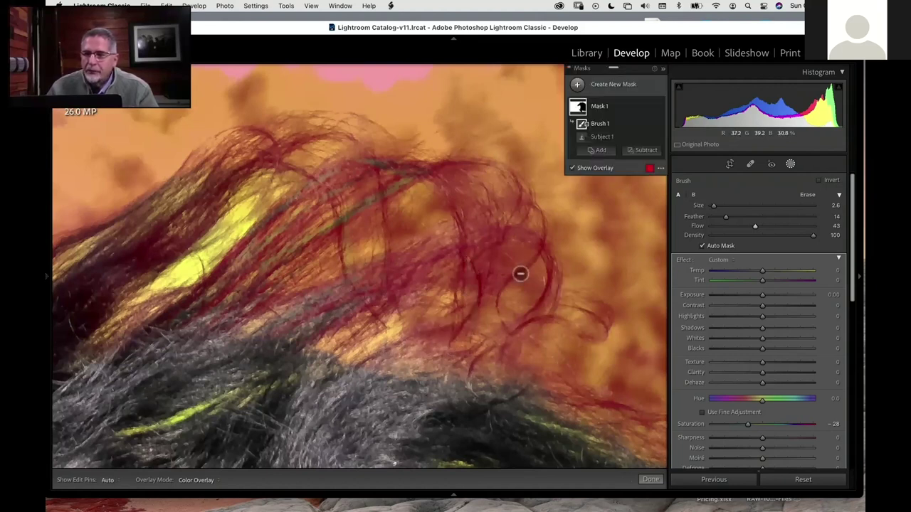
key(h)
key(h)
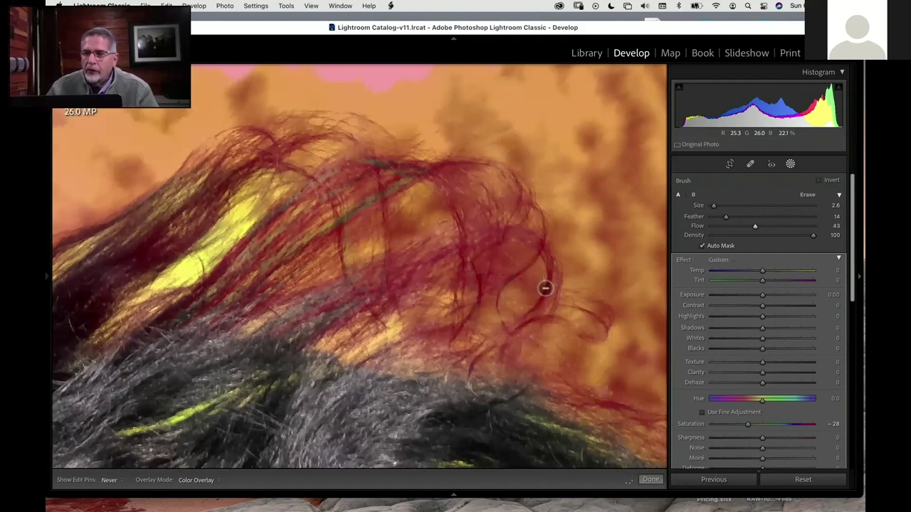
key(h)
key(h)
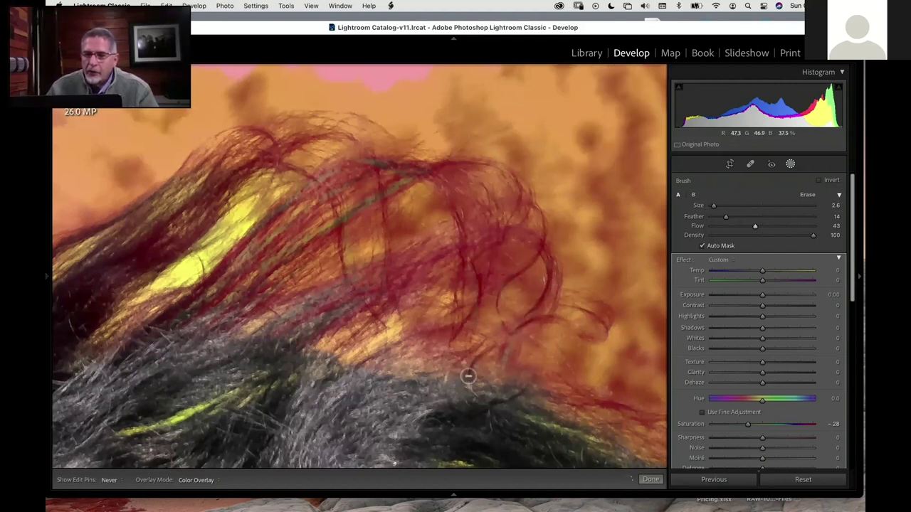
key(h)
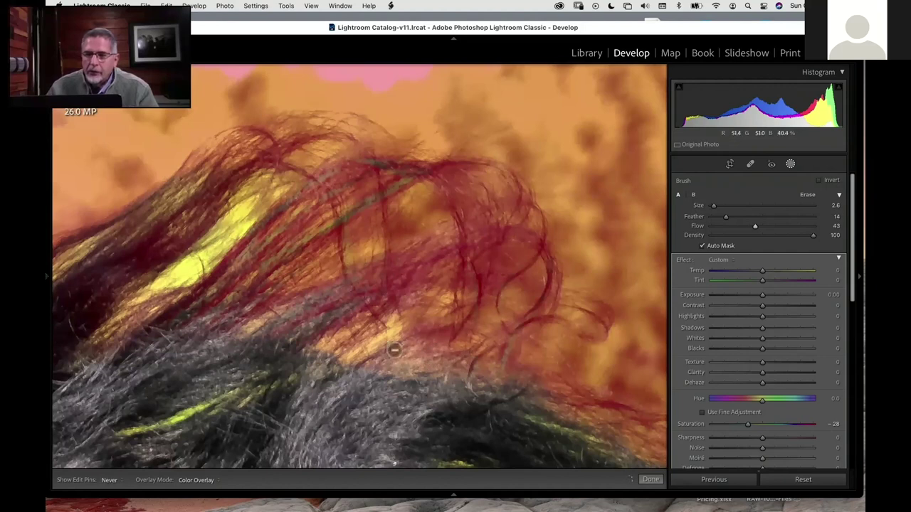
key(h)
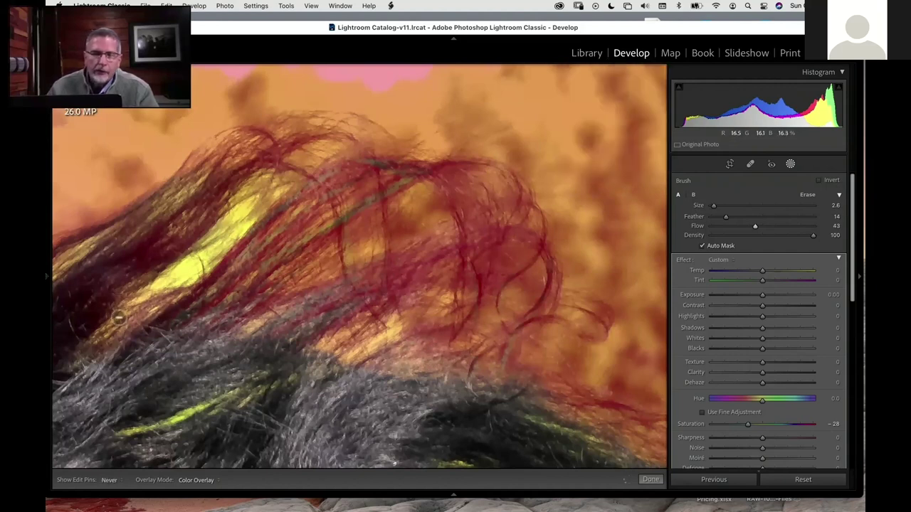
key(h)
key(h)
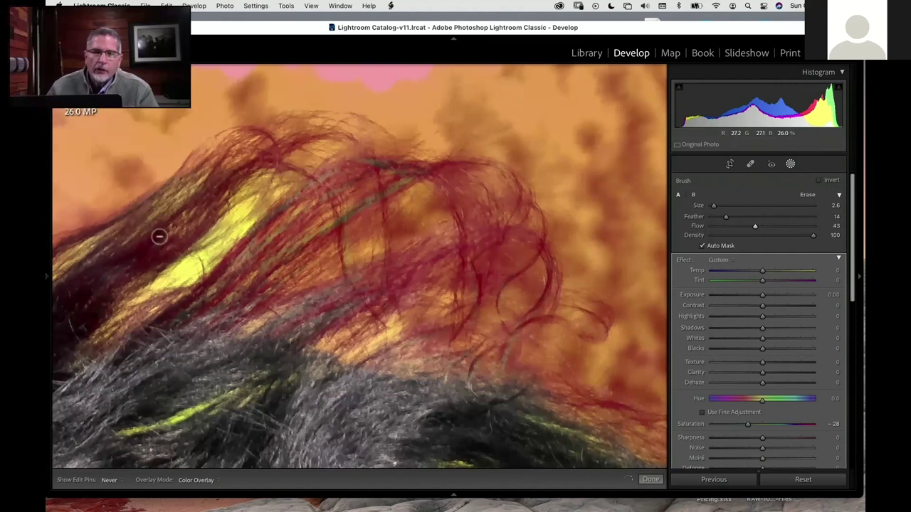
key(h)
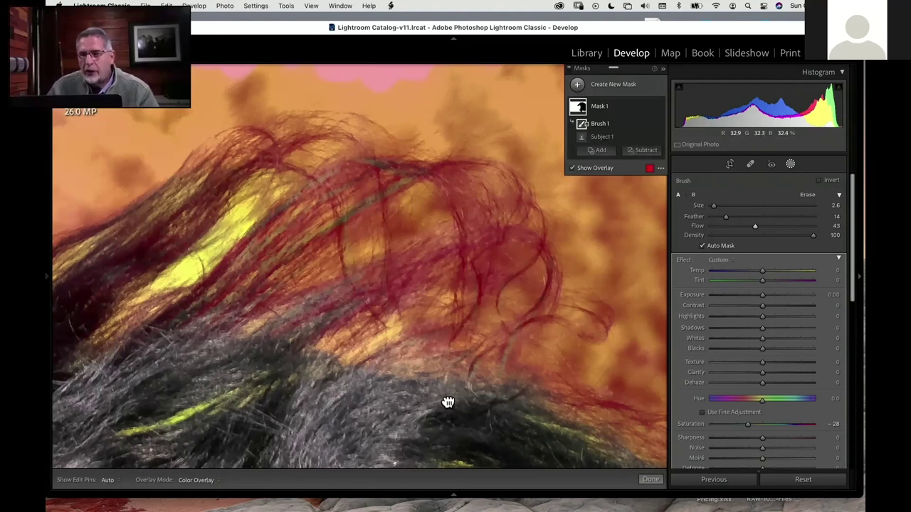
scroll(447, 403, down, 10)
scroll(447, 403, right, 4)
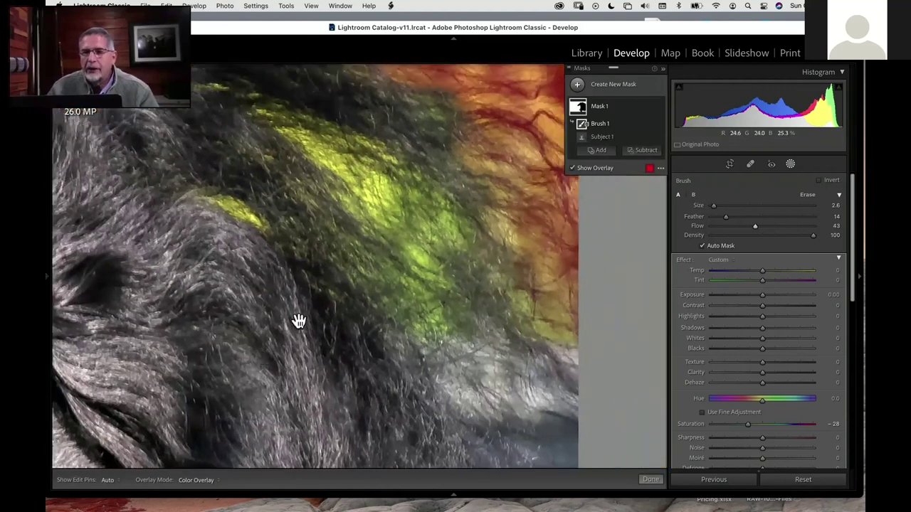
Step: Move to the neck's mane edge and inspect the strands with the mask panel hidden
scroll(298, 321, up, 5)
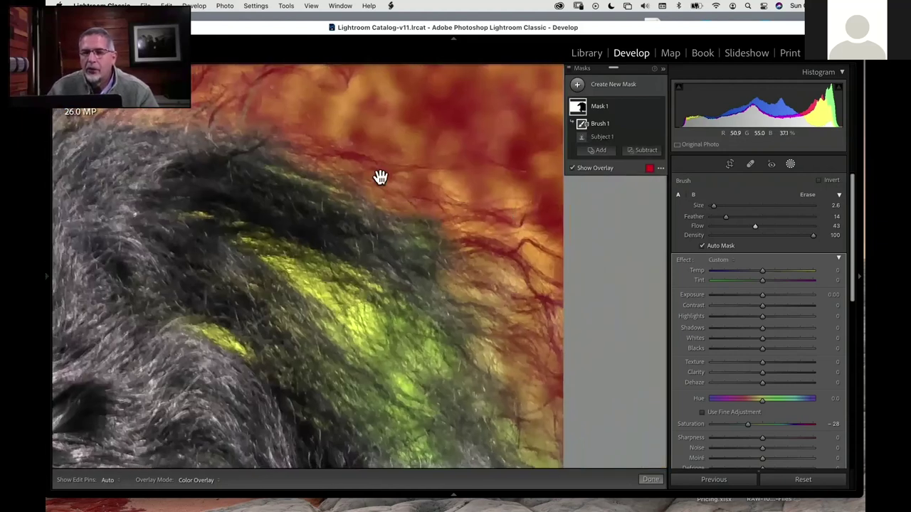
key(h)
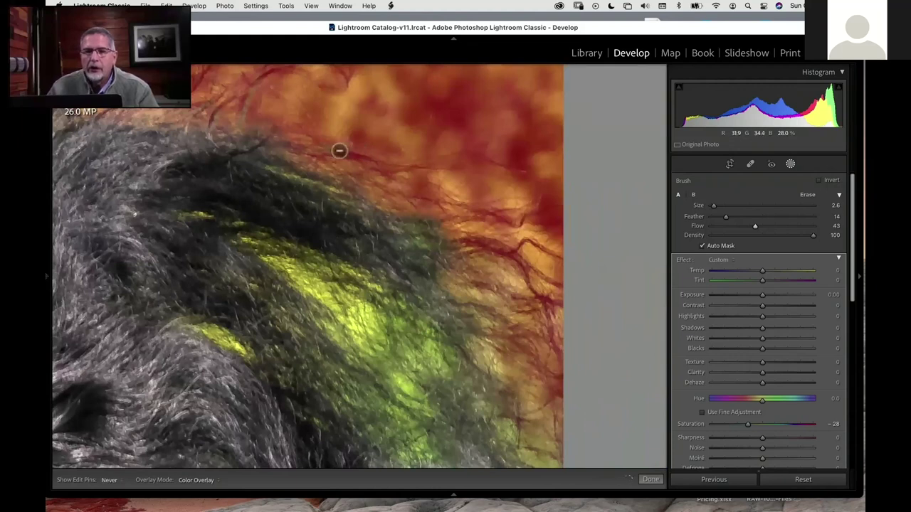
key(h)
key(h)
key(h)
key(h)
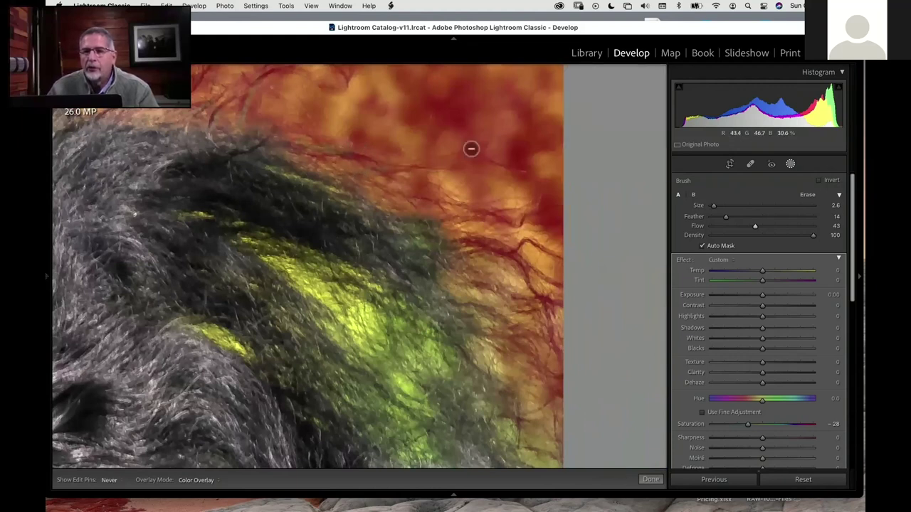
key(h)
key(h)
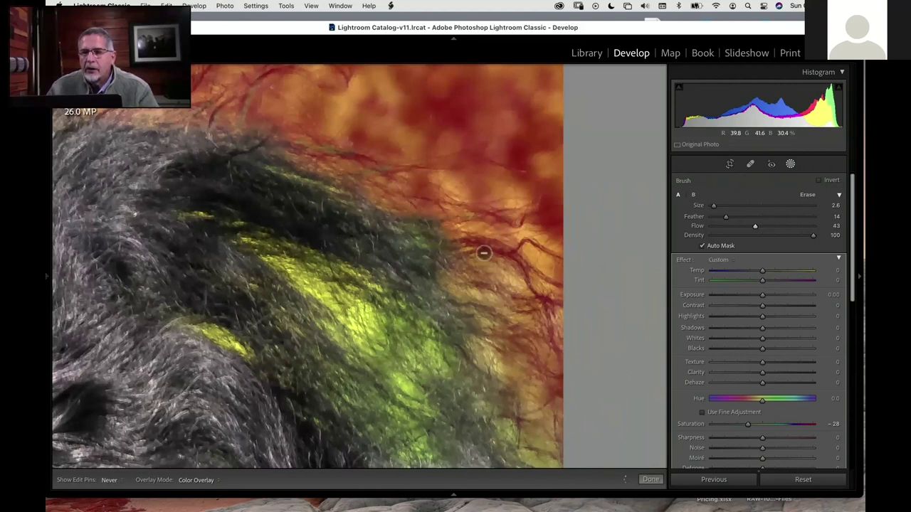
key(h)
key(h)
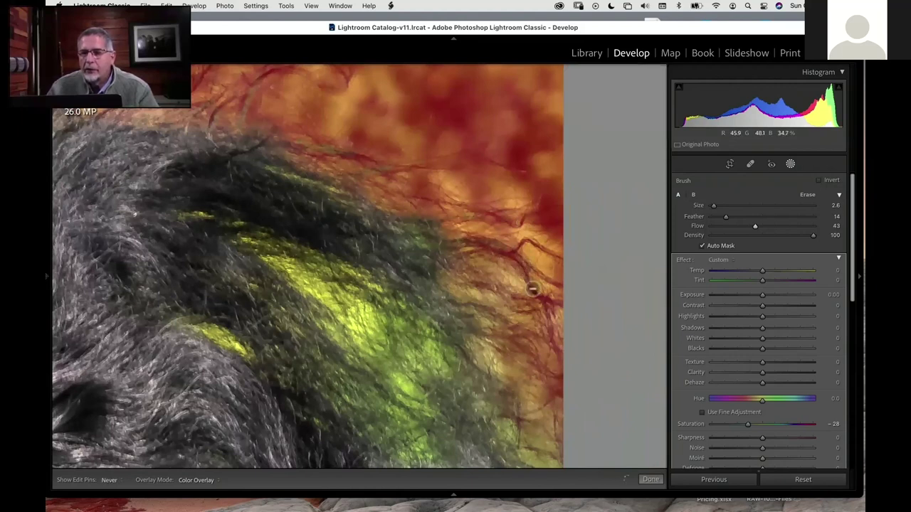
key(h)
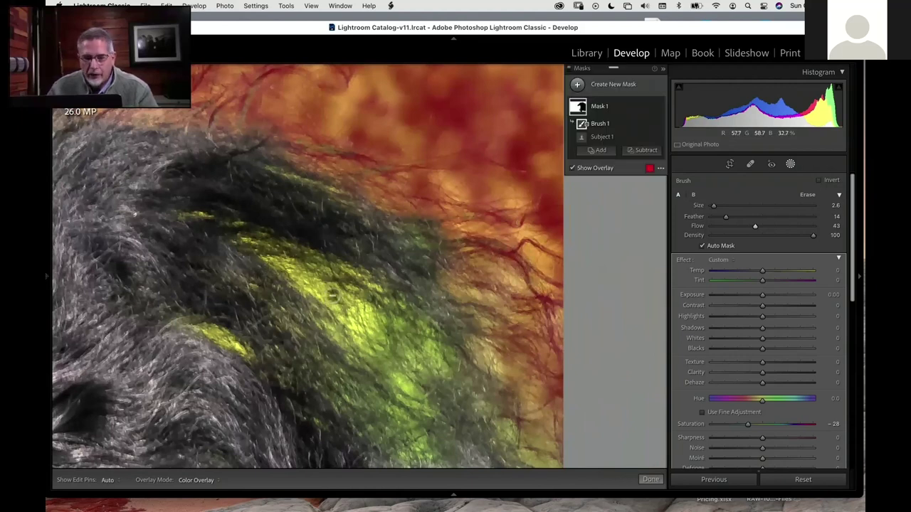
Step: Erase stray mane strands along the neck in Alt erase mode, checking after each pass
key(alt)
key(h)
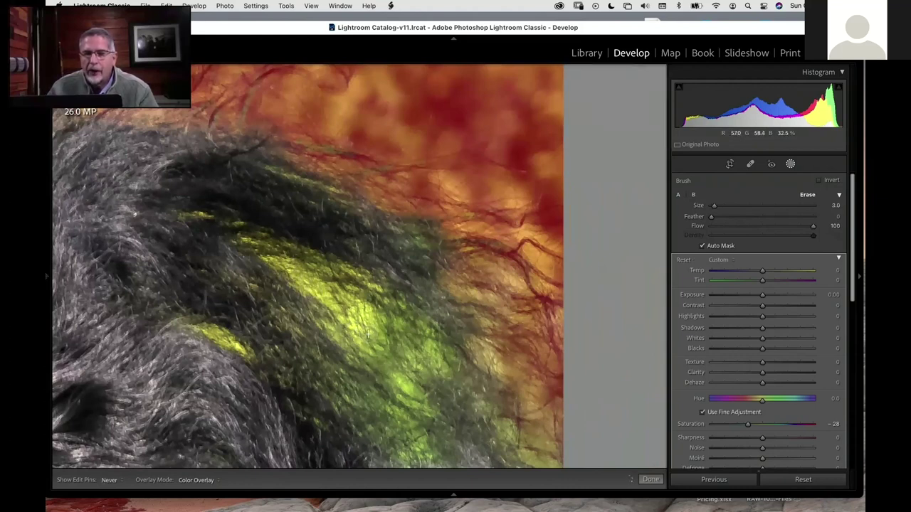
key(h)
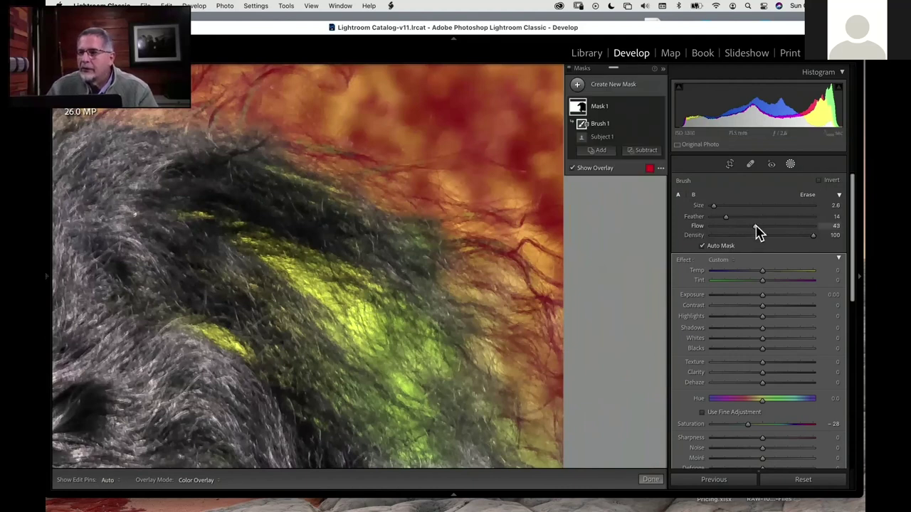
key(alt)
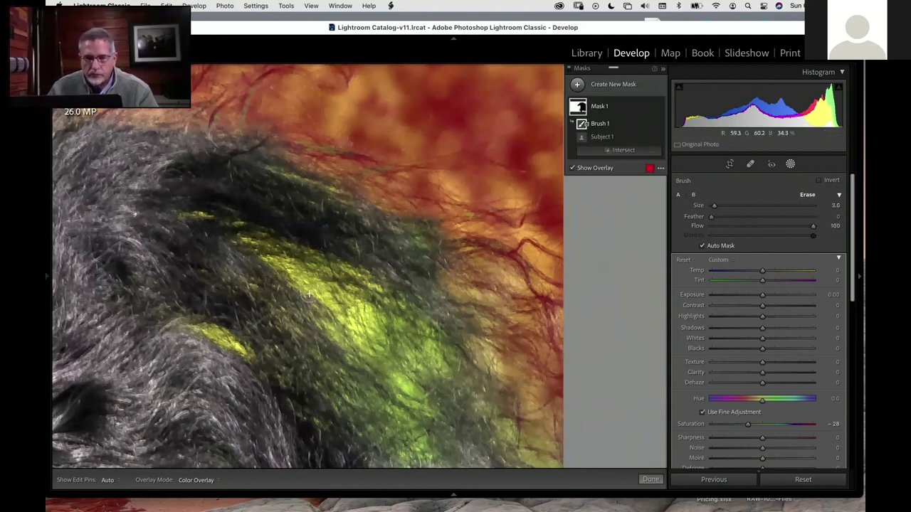
key(h)
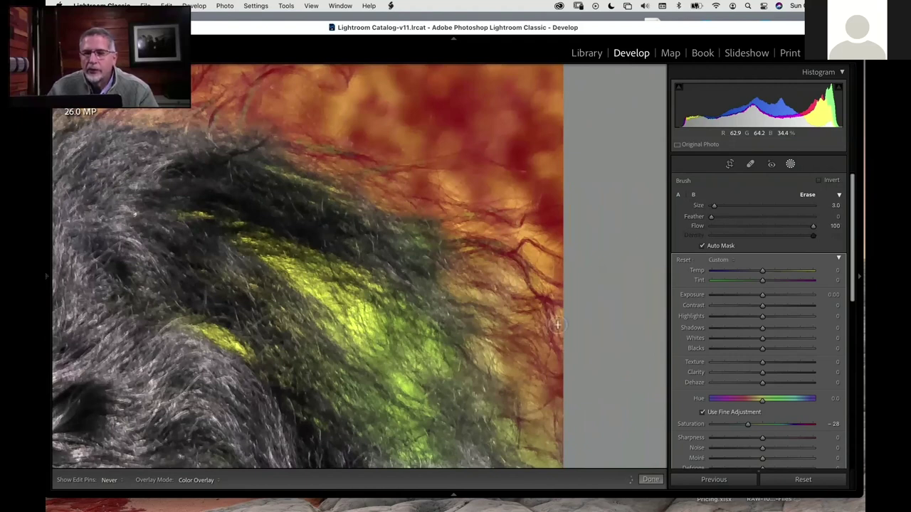
key(h)
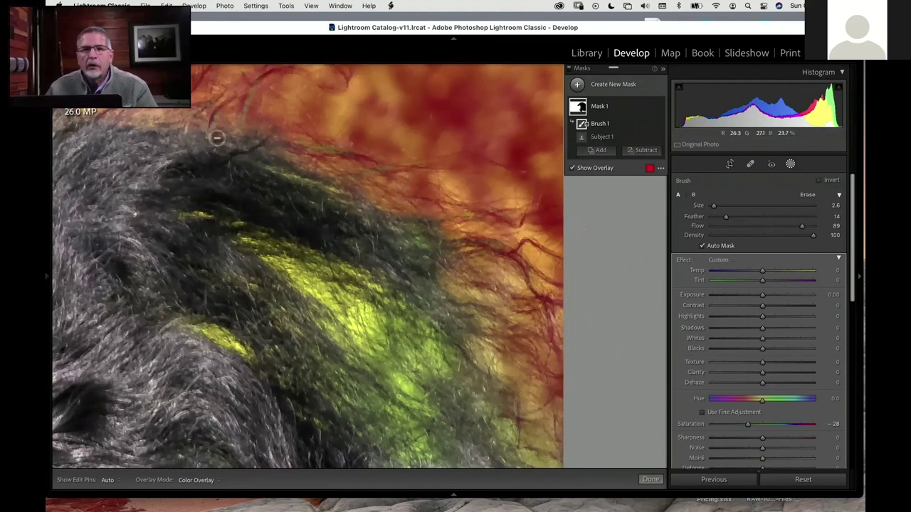
Step: Zoom out to fit the whole horse with the background mask overlay visible
mouse_move(47, 276)
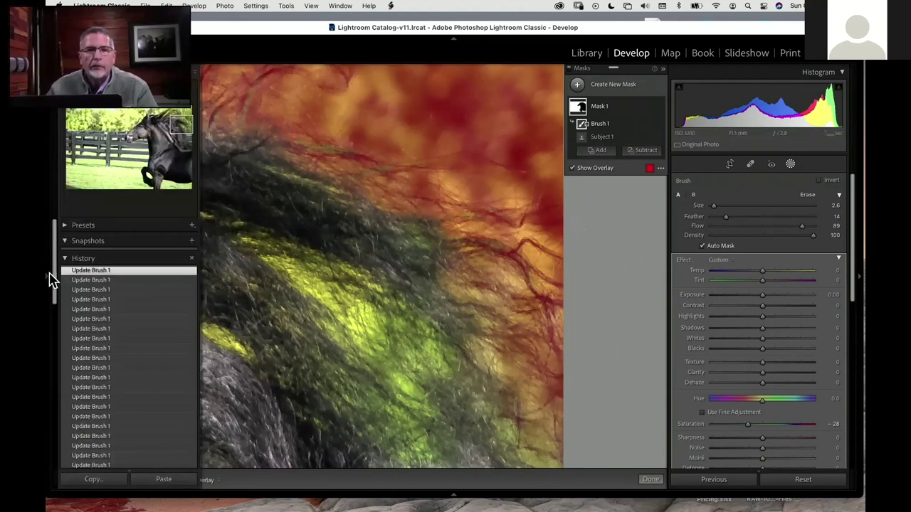
key(z)
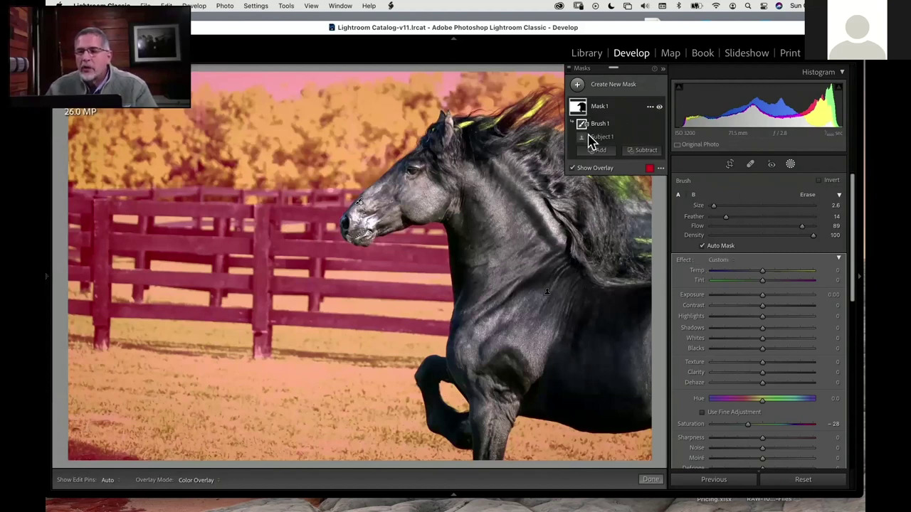
Step: Darken the masked background to near-black: Blacks -56, Shadows -85, Highlights -100, Whites -52
drag(857, 268, 850, 290)
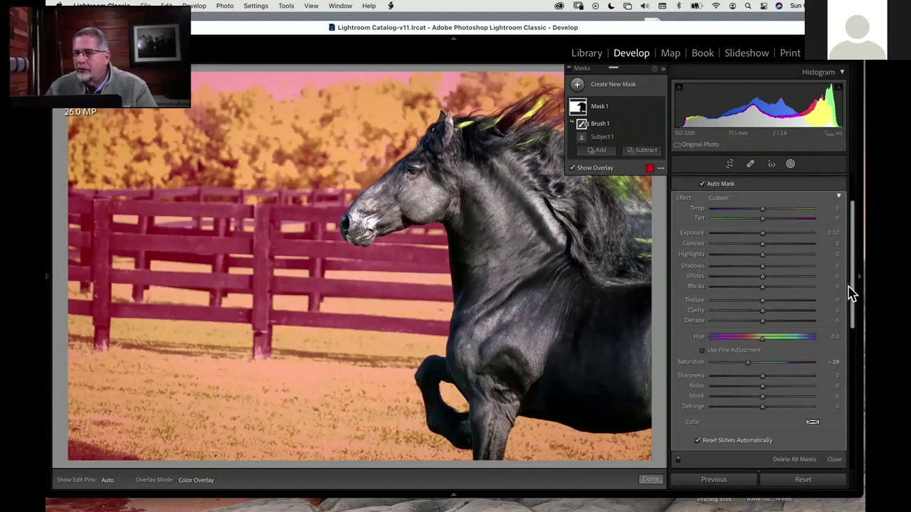
drag(762, 231, 701, 252)
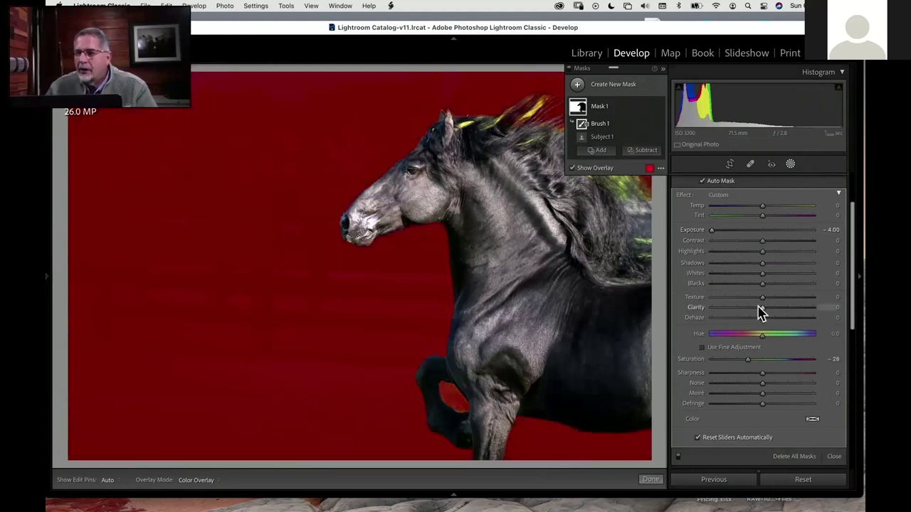
click(574, 169)
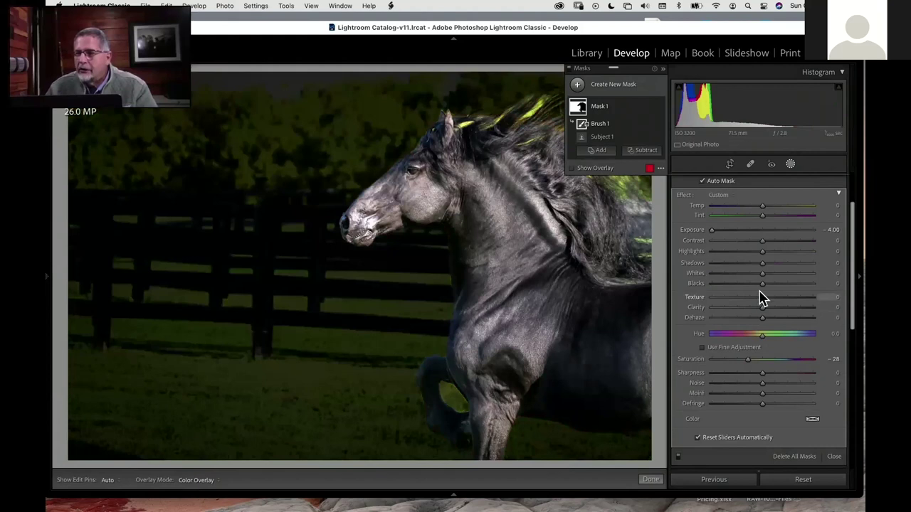
drag(760, 284, 735, 264)
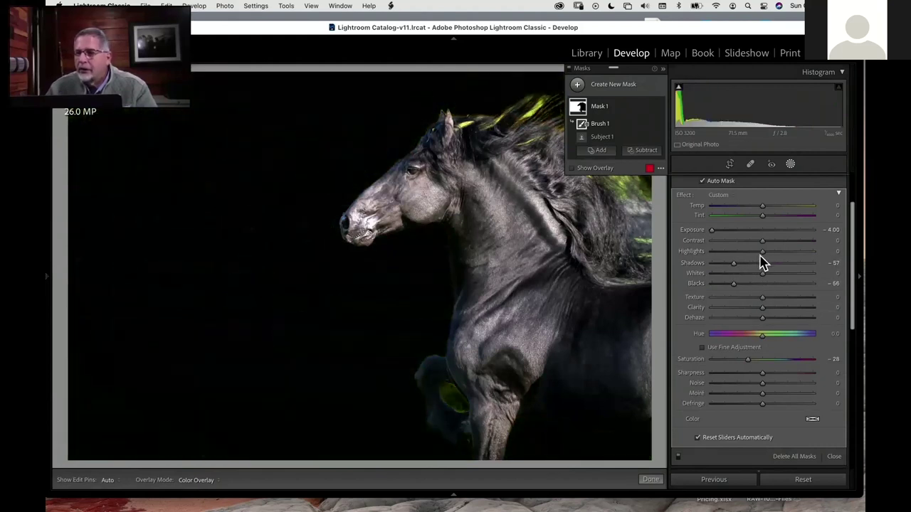
drag(761, 252, 711, 254)
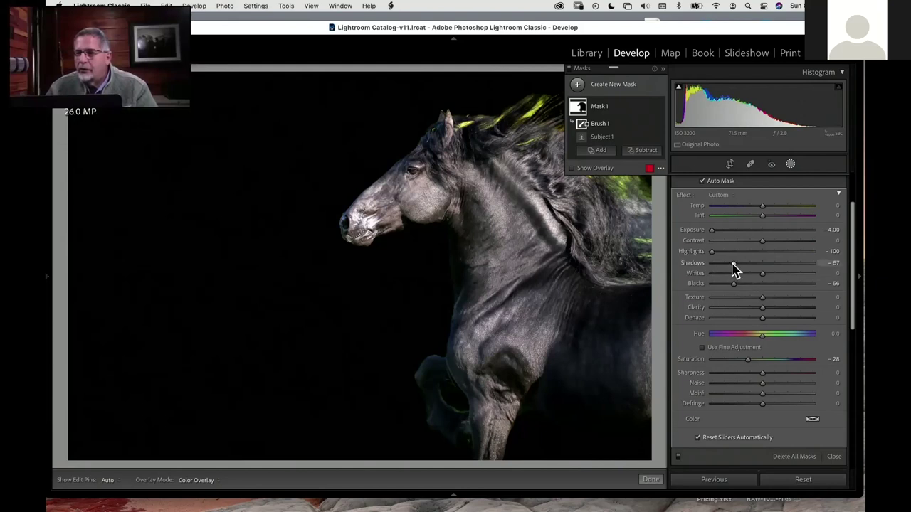
drag(762, 274, 742, 276)
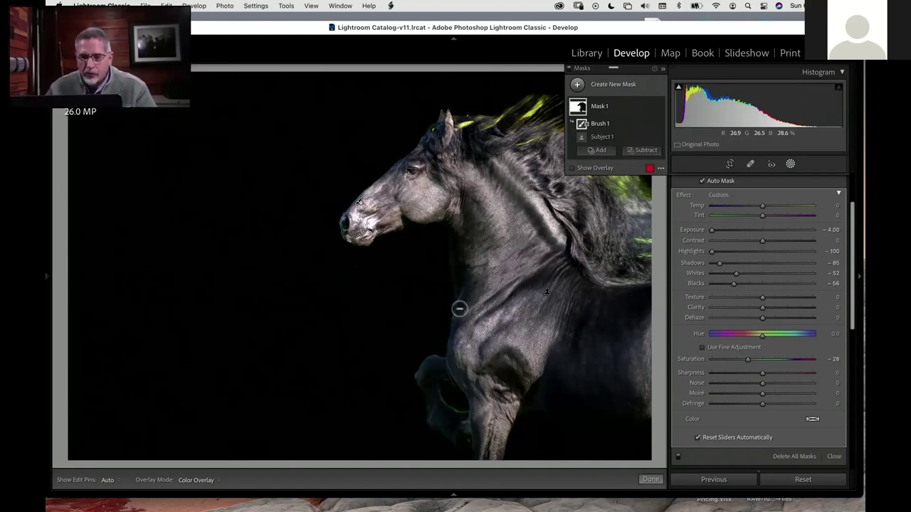
key(z)
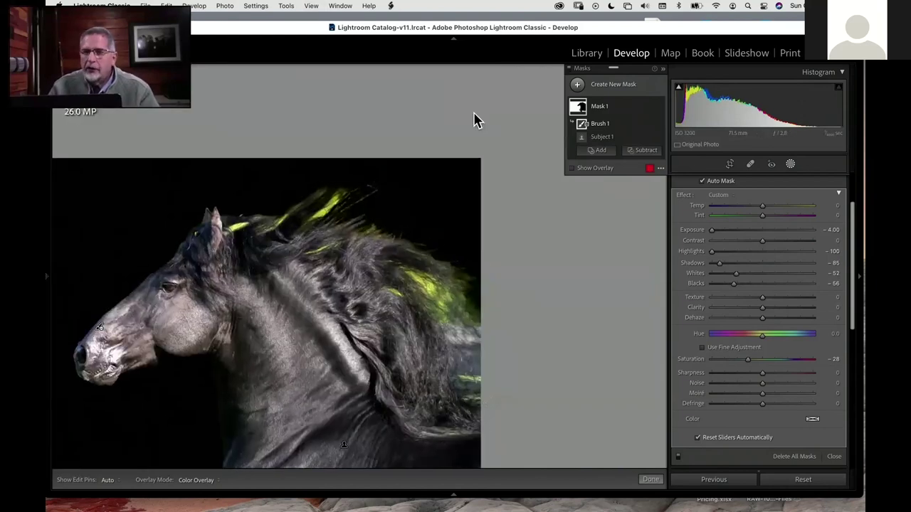
Step: Add a brush component to Mask 1 and paint over the green mane strands
click(599, 151)
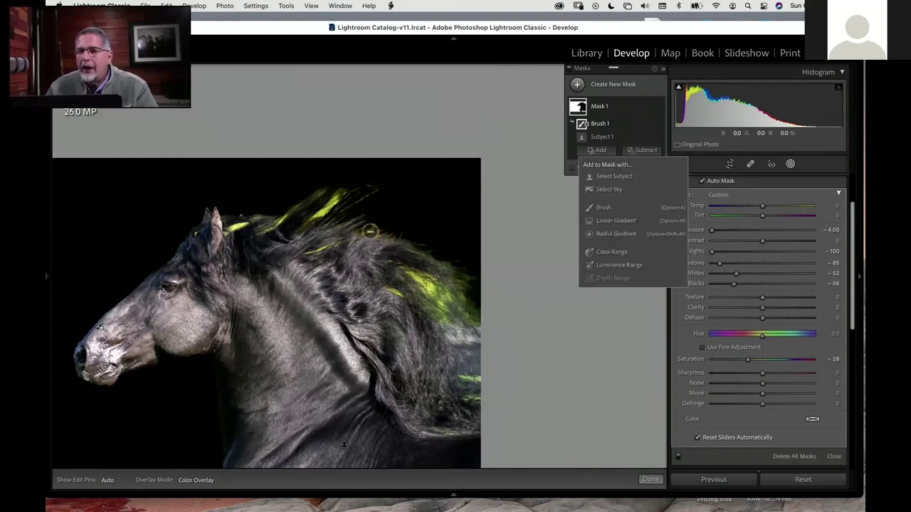
click(604, 208)
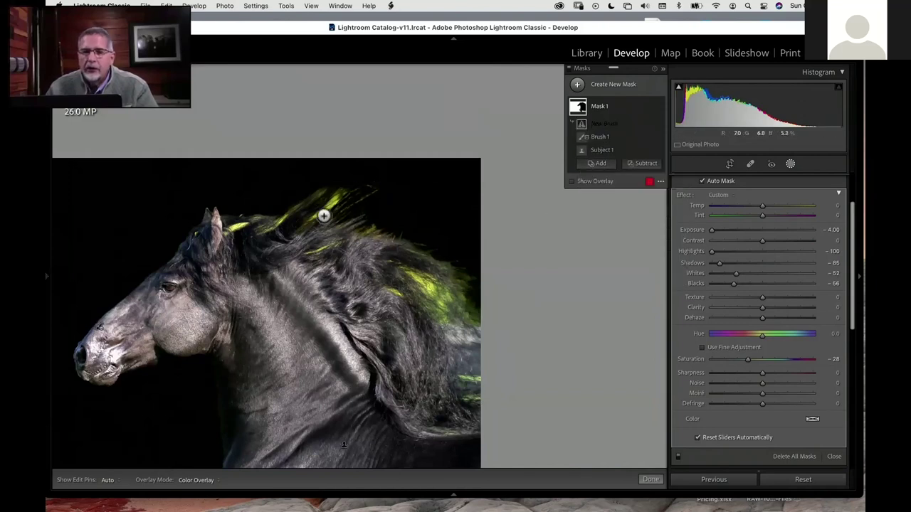
mouse_move(580, 109)
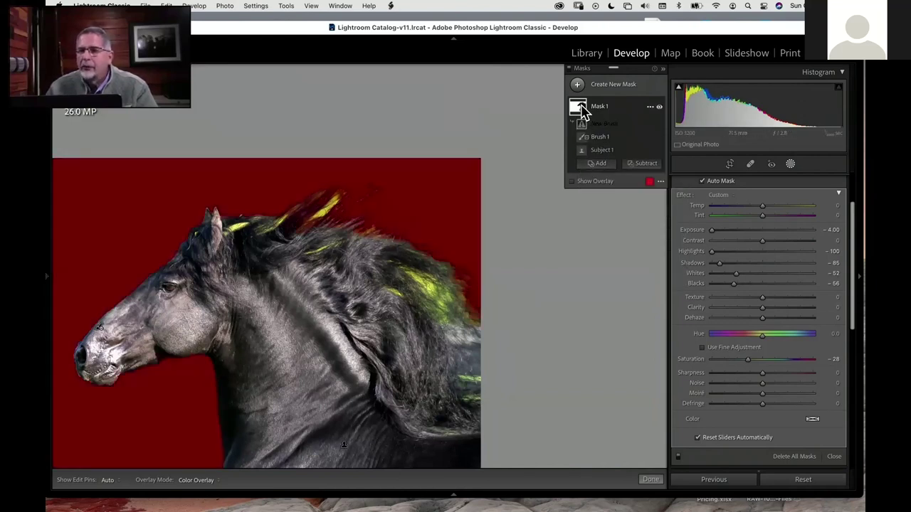
drag(338, 199, 341, 211)
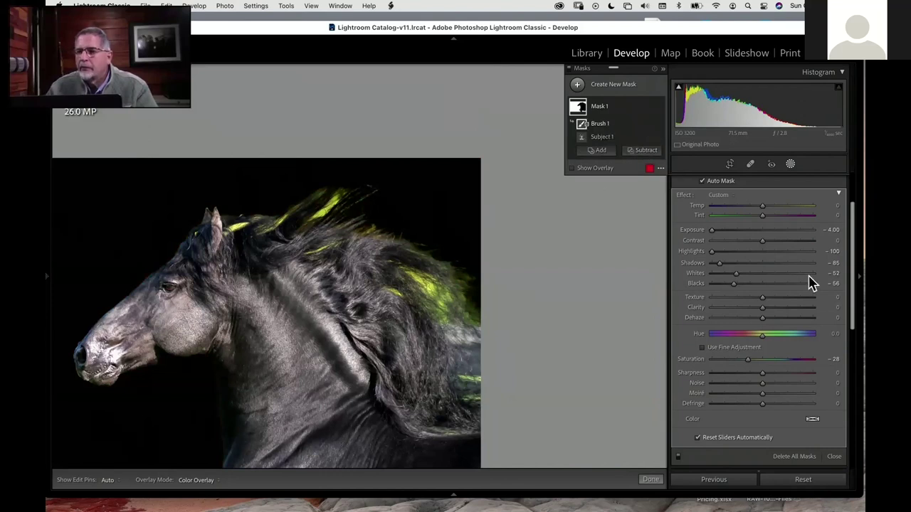
scroll(856, 258, up, 2)
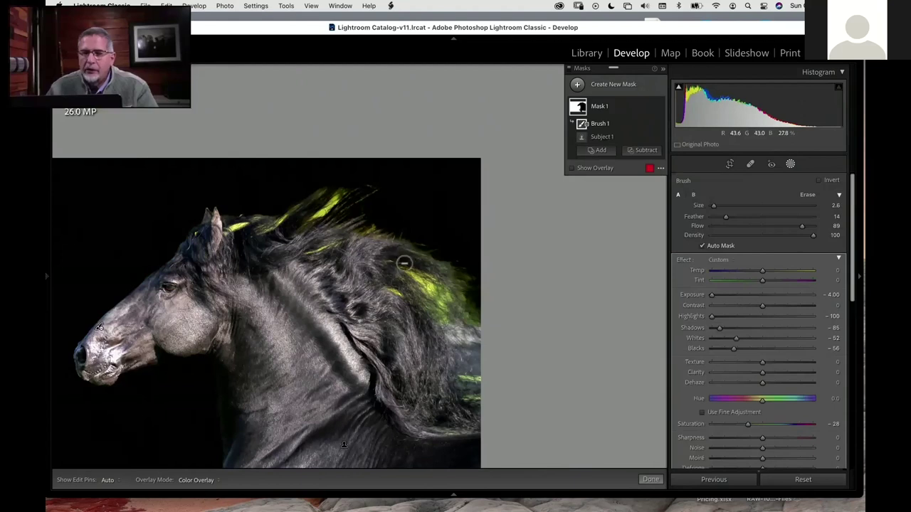
Step: Start another brush addition to the background mask
key(h)
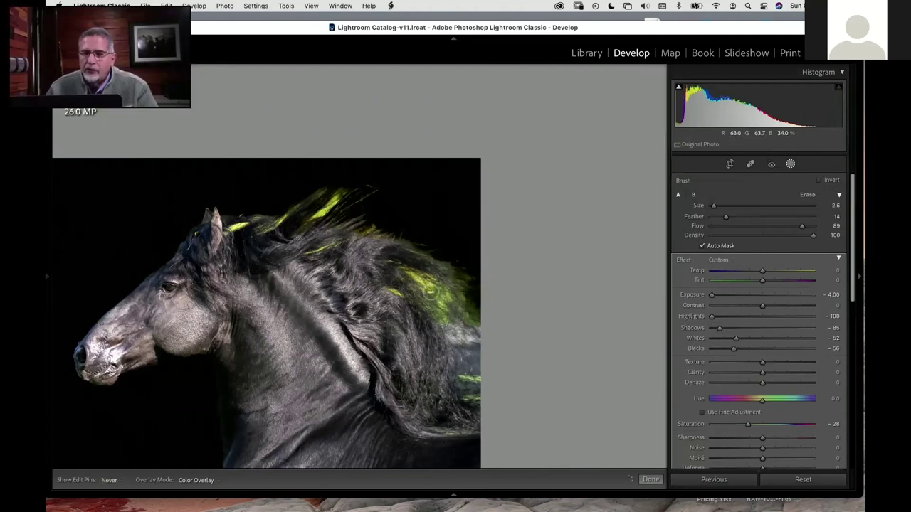
key(h)
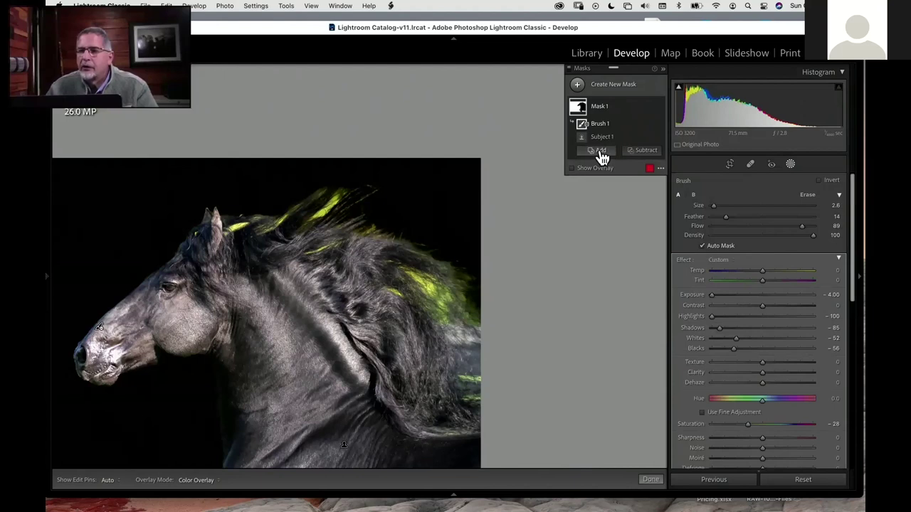
click(600, 151)
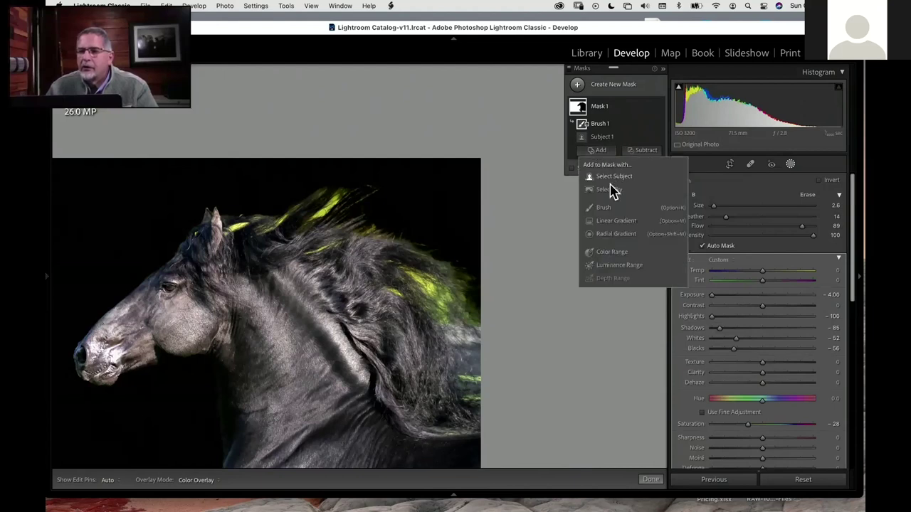
click(604, 208)
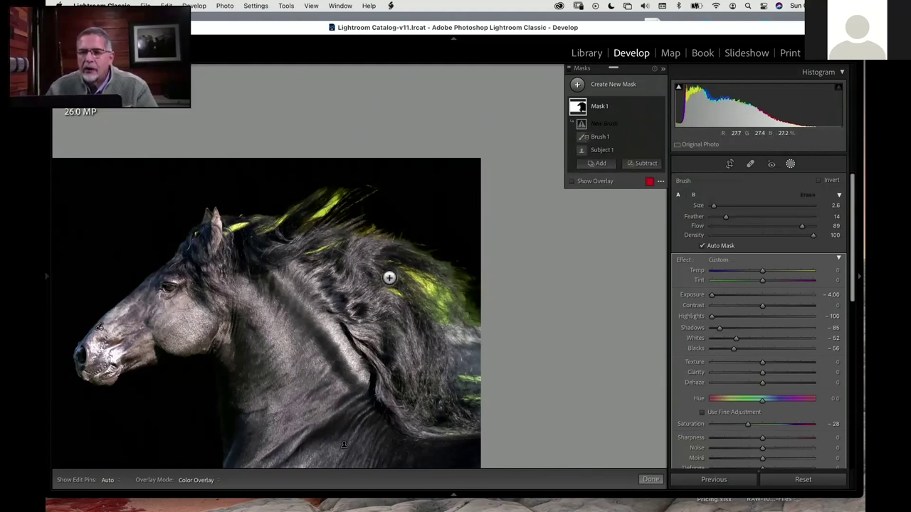
Step: Undo the brush stroke, begin a fresh brush addition to the background mask, and zoom further into the mane
key(h)
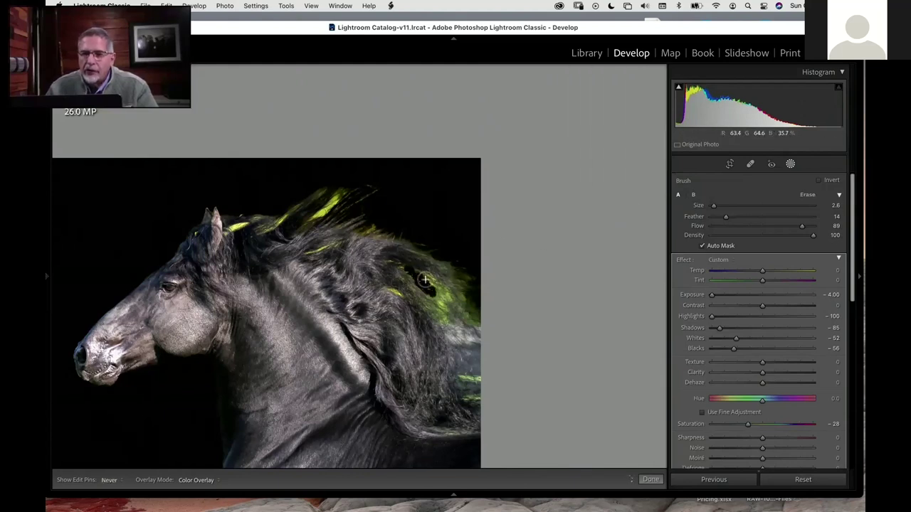
key(h)
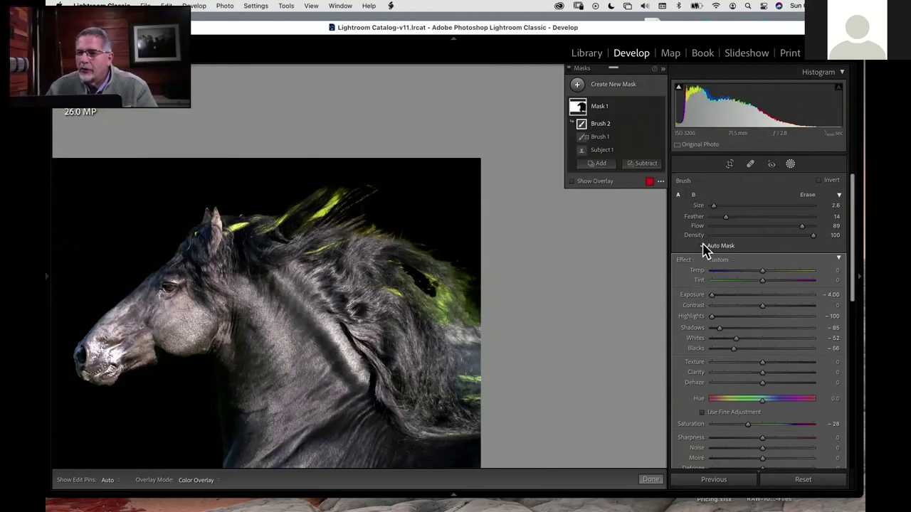
key(super+z)
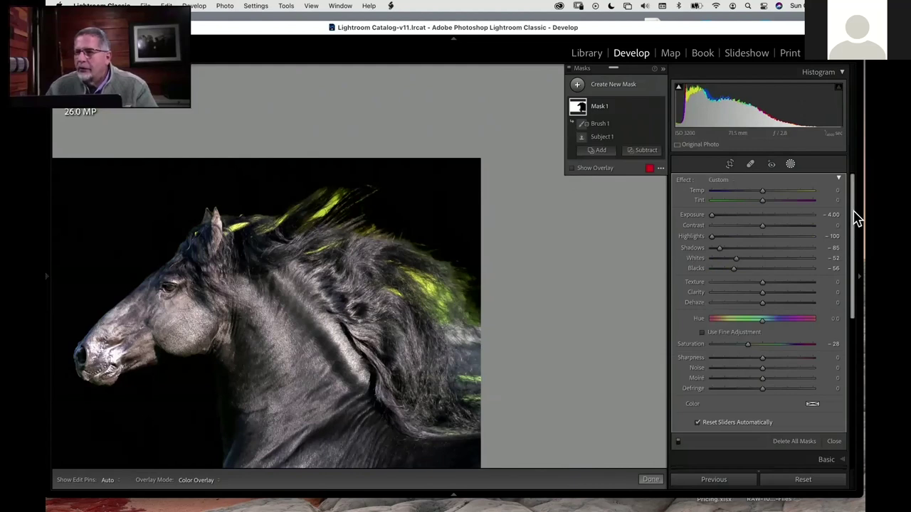
click(602, 151)
click(603, 209)
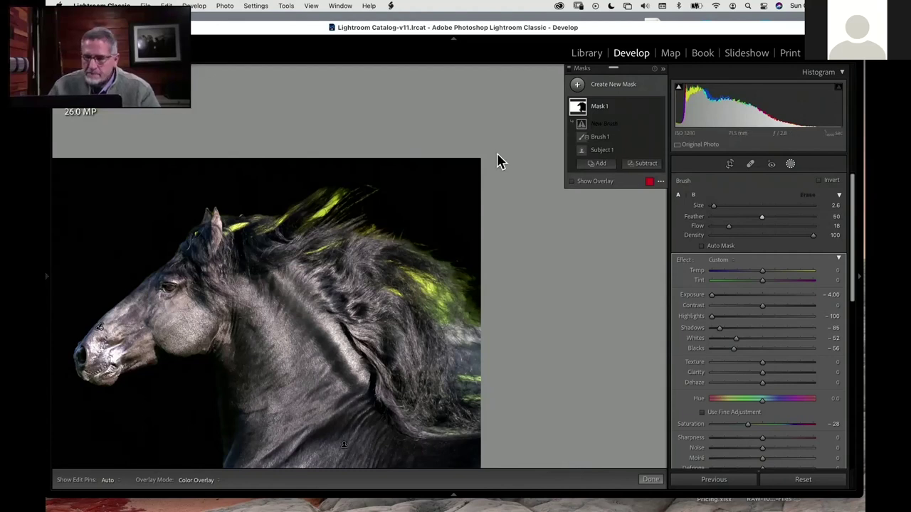
key(super+equal)
key(super+equal)
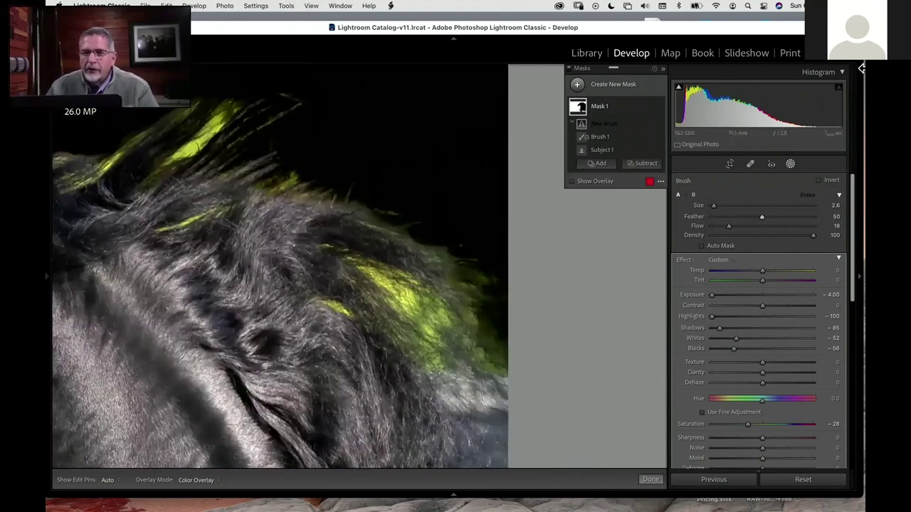
Step: Paint Brush 2 over the green strands on the mane's right side, enlarging the brush to Size 7.0
key(h)
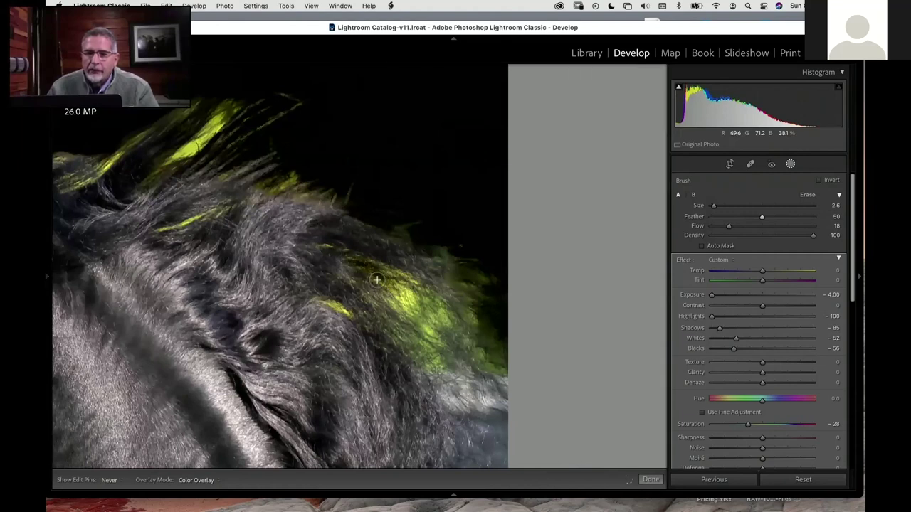
drag(380, 273, 356, 258)
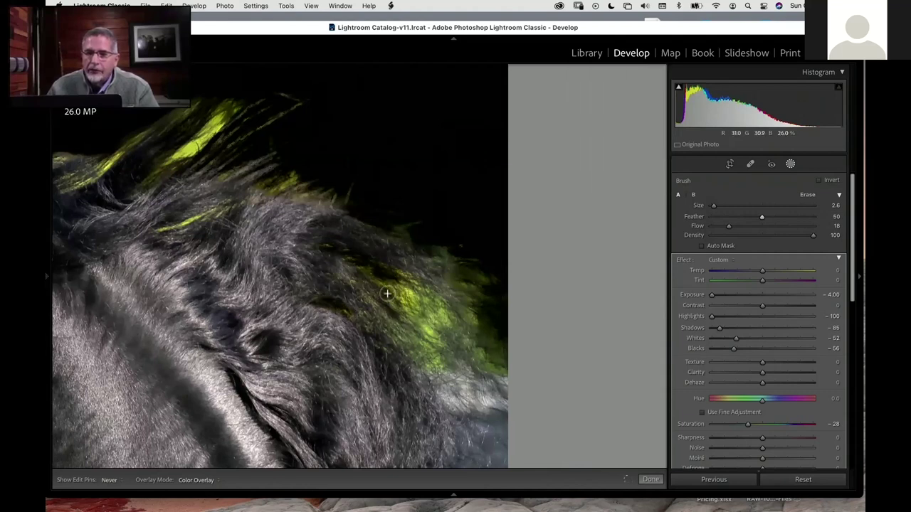
drag(386, 294, 404, 295)
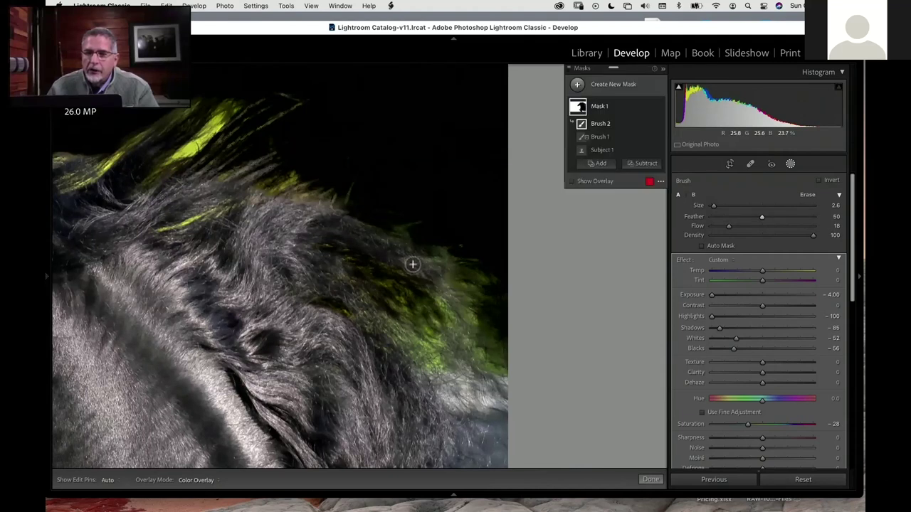
key(h)
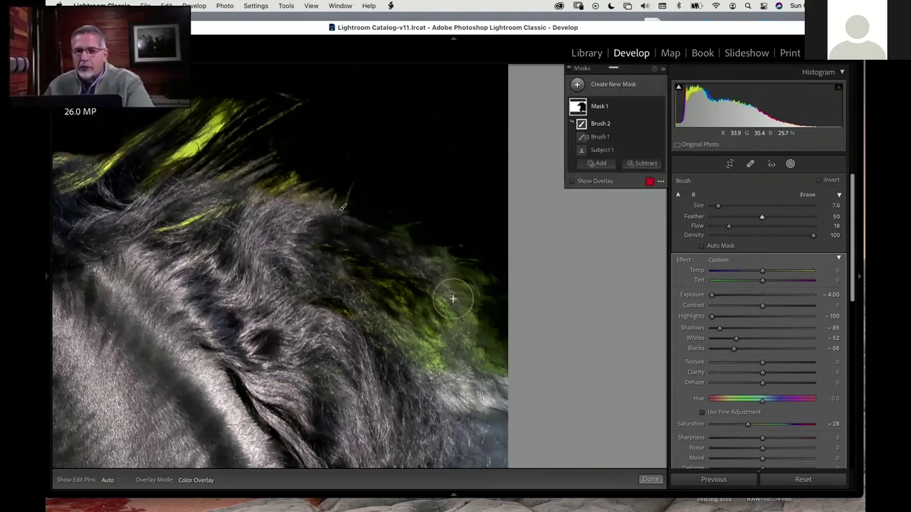
key(h)
scroll(451, 297, up, 4)
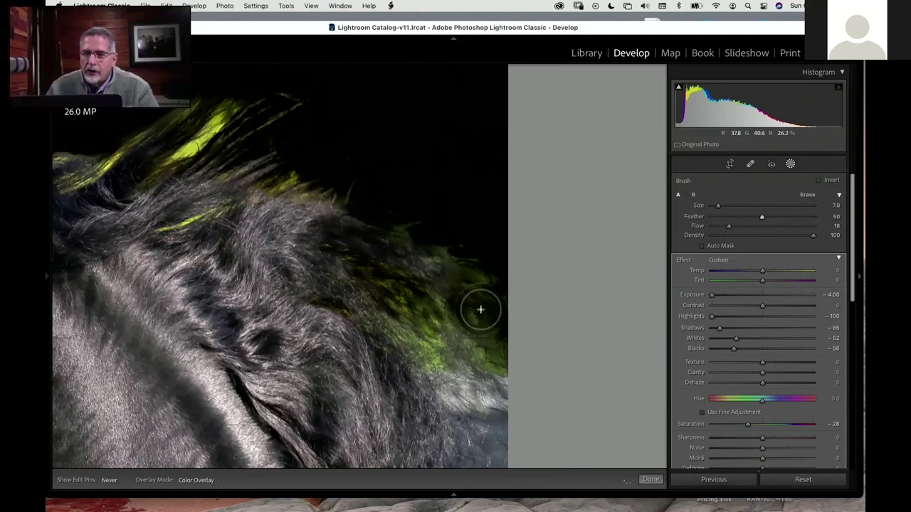
mouse_move(461, 278)
mouse_down()
mouse_move(472, 328)
mouse_move(391, 301)
mouse_move(431, 336)
mouse_move(410, 336)
mouse_move(451, 371)
mouse_move(490, 382)
mouse_move(427, 327)
mouse_move(430, 318)
mouse_move(481, 359)
mouse_move(479, 390)
mouse_move(469, 391)
mouse_move(497, 375)
mouse_move(500, 382)
mouse_move(483, 387)
mouse_move(404, 206)
mouse_move(285, 194)
mouse_move(293, 189)
mouse_move(304, 205)
mouse_move(274, 174)
mouse_move(447, 301)
mouse_move(431, 309)
mouse_move(431, 265)
mouse_move(489, 270)
mouse_move(450, 222)
mouse_move(460, 234)
mouse_move(401, 222)
mouse_move(420, 223)
mouse_move(402, 211)
mouse_move(404, 226)
mouse_move(429, 206)
mouse_move(371, 176)
mouse_move(359, 196)
mouse_move(358, 187)
mouse_move(516, 243)
mouse_move(455, 306)
mouse_move(442, 274)
mouse_move(439, 323)
mouse_move(443, 298)
mouse_move(400, 296)
mouse_move(416, 312)
mouse_move(392, 289)
mouse_move(712, 351)
mouse_up()
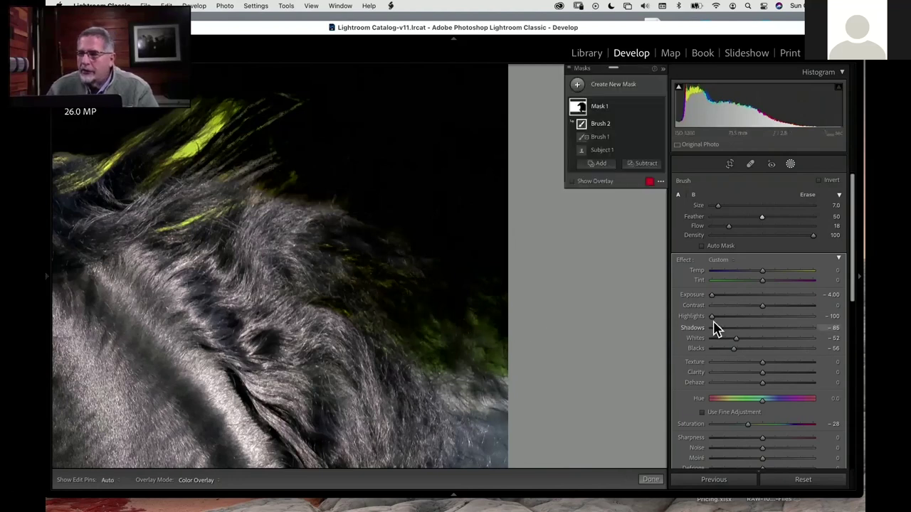
Step: Set the brushed area's Highlights to 97 and Saturation to -100
drag(781, 326, 811, 329)
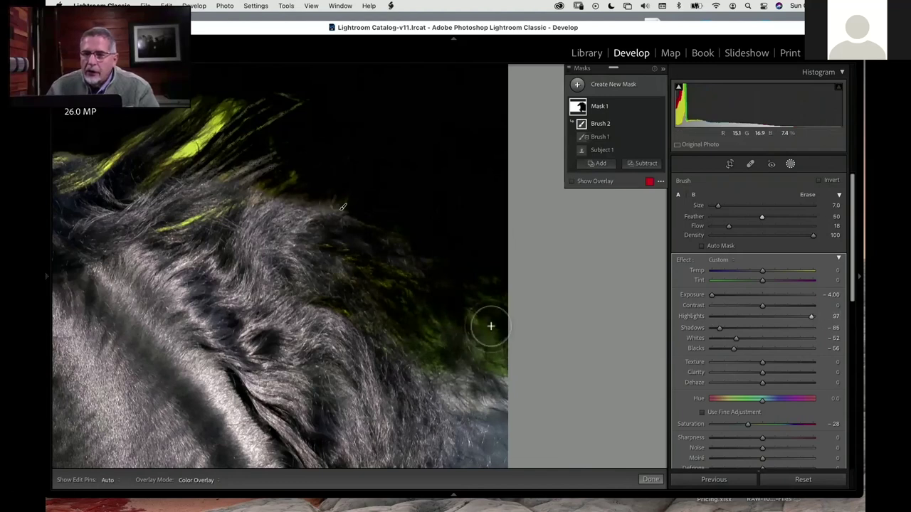
mouse_move(488, 321)
mouse_down()
mouse_move(467, 310)
mouse_move(498, 360)
mouse_move(458, 329)
mouse_move(425, 324)
mouse_move(439, 351)
mouse_move(421, 331)
mouse_move(468, 388)
mouse_move(432, 330)
mouse_move(378, 313)
mouse_move(383, 302)
mouse_move(358, 276)
mouse_move(373, 281)
mouse_move(360, 253)
mouse_move(341, 257)
mouse_move(388, 281)
mouse_up()
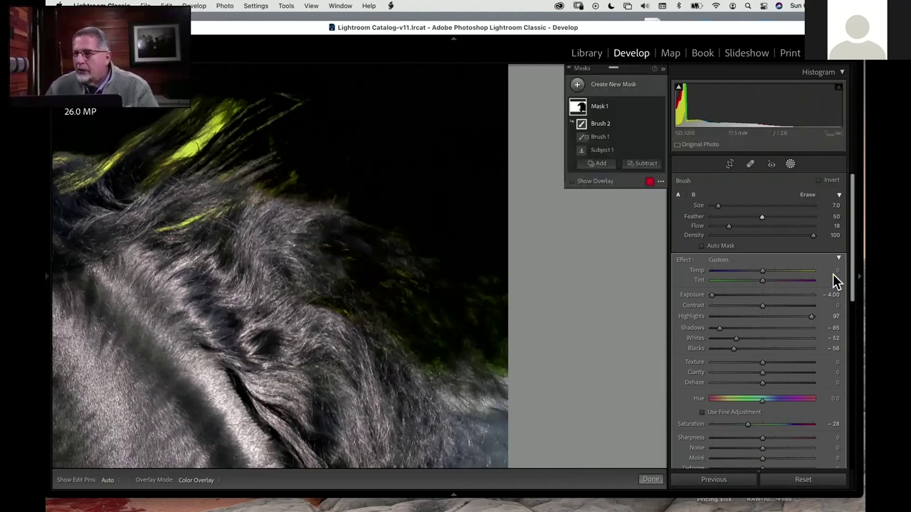
drag(854, 276, 857, 306)
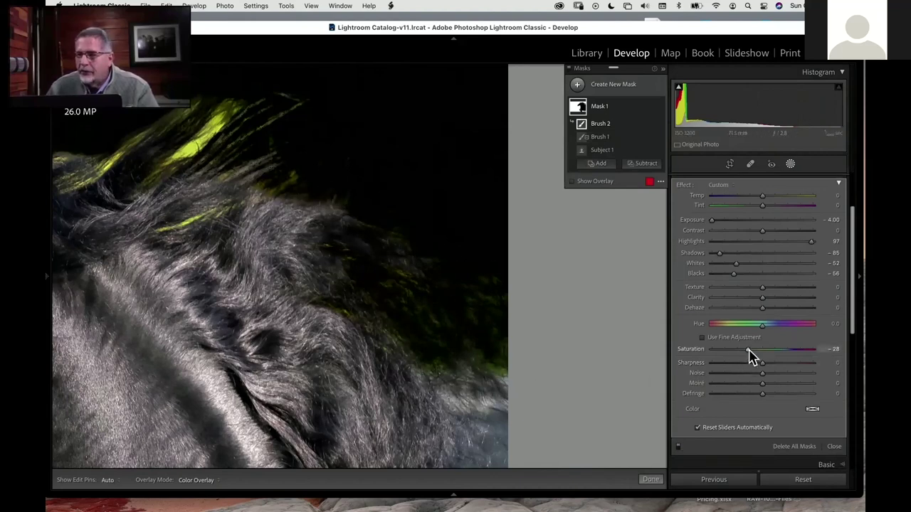
drag(748, 351, 715, 357)
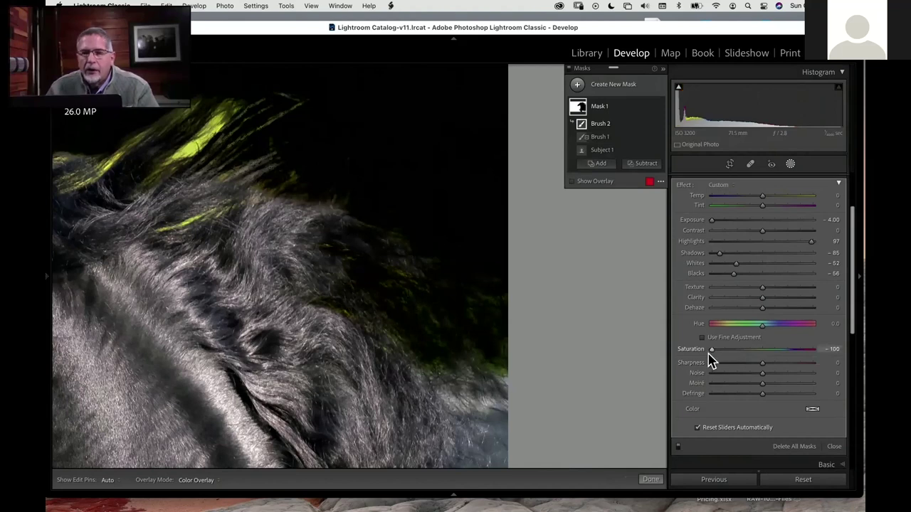
key(h)
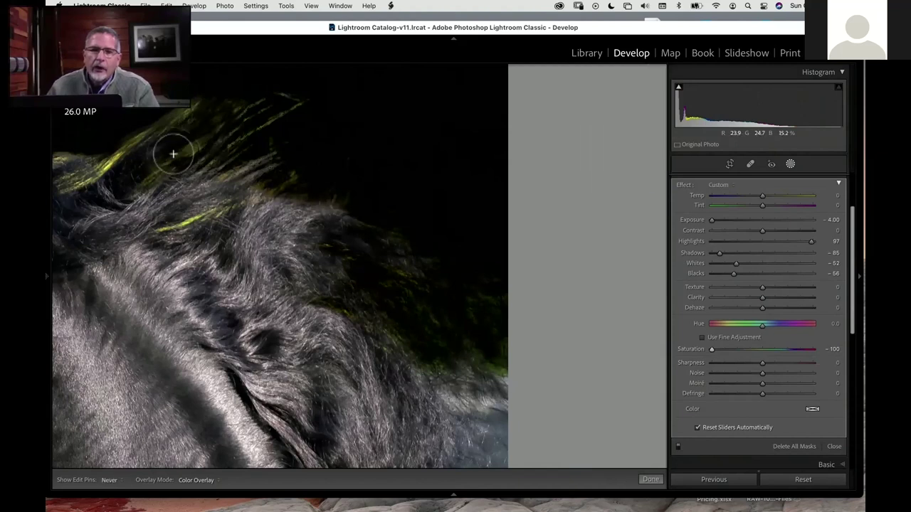
Step: Paint out the yellow-green strand in the mane with the pins hidden, then zoom out to the head
key(h)
key(h)
key(h)
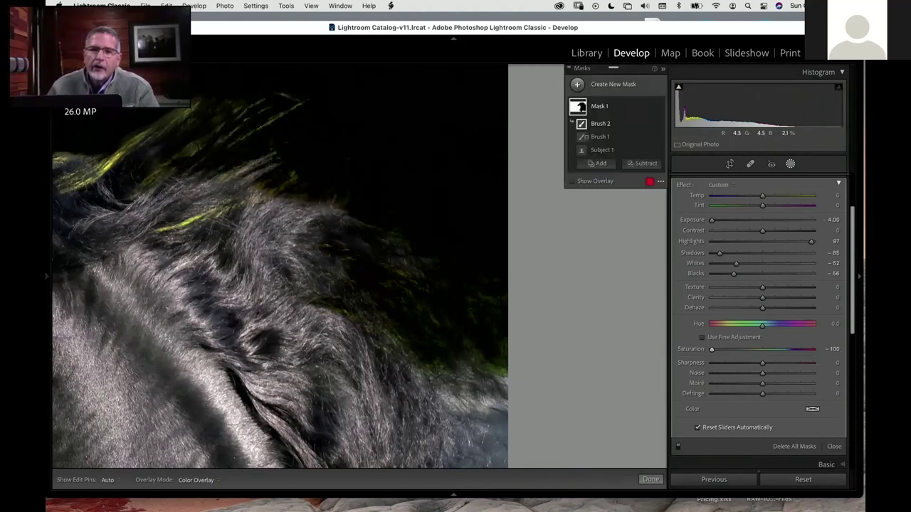
key(h)
key(h)
key(h)
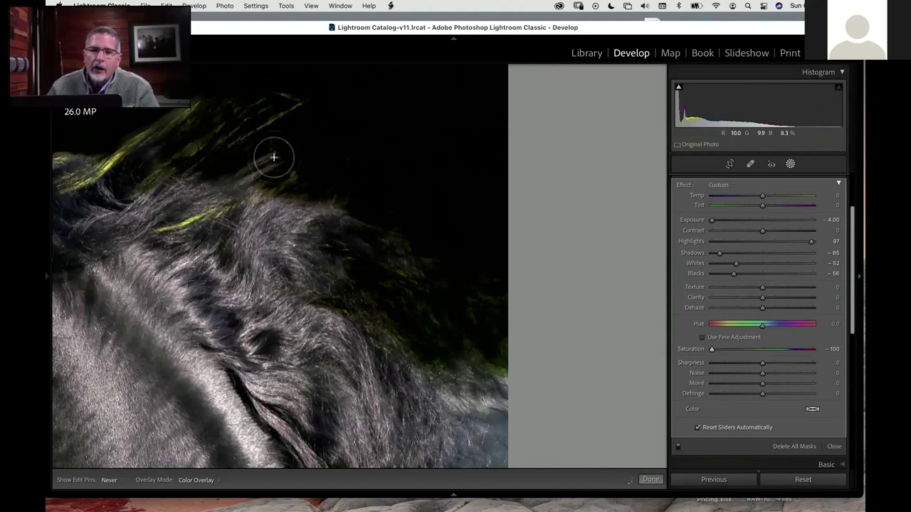
key(h)
key(h)
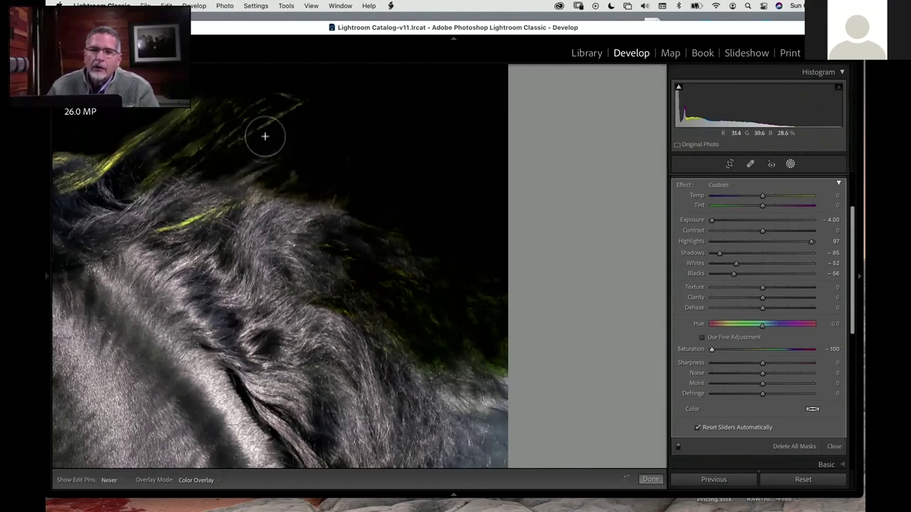
key(h)
key(h)
key(h)
key(h)
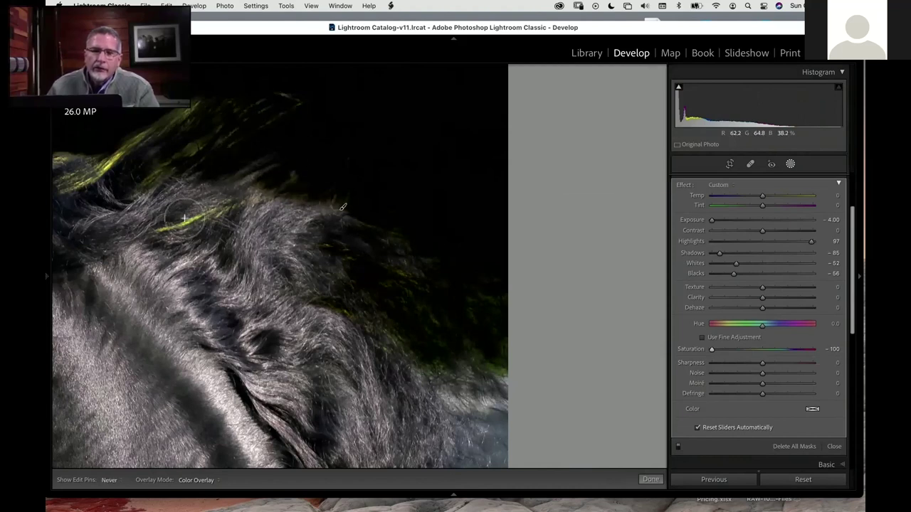
mouse_move(183, 218)
mouse_down()
mouse_move(241, 204)
mouse_move(171, 220)
mouse_up()
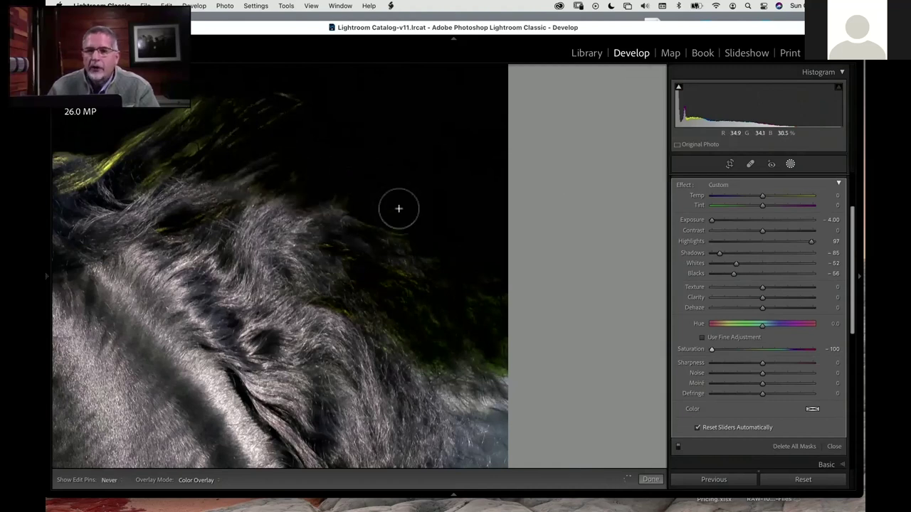
key(h)
key(h)
key(h)
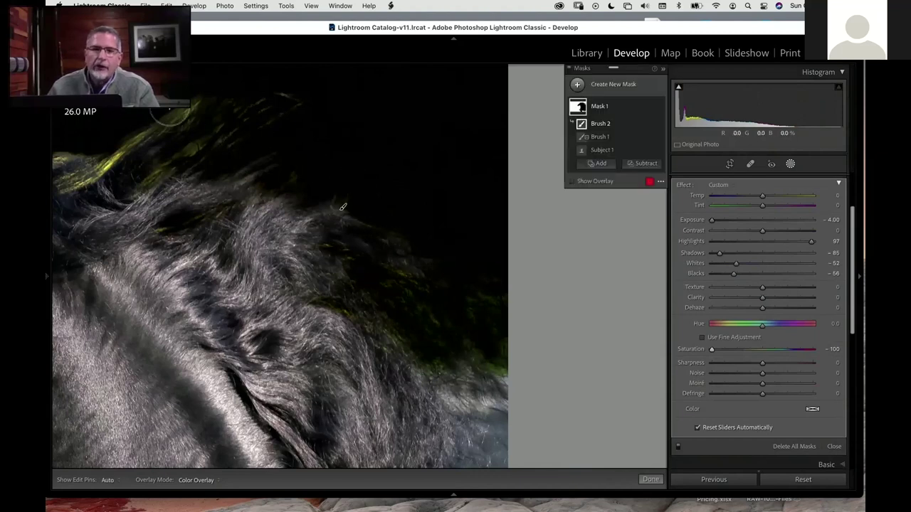
key(h)
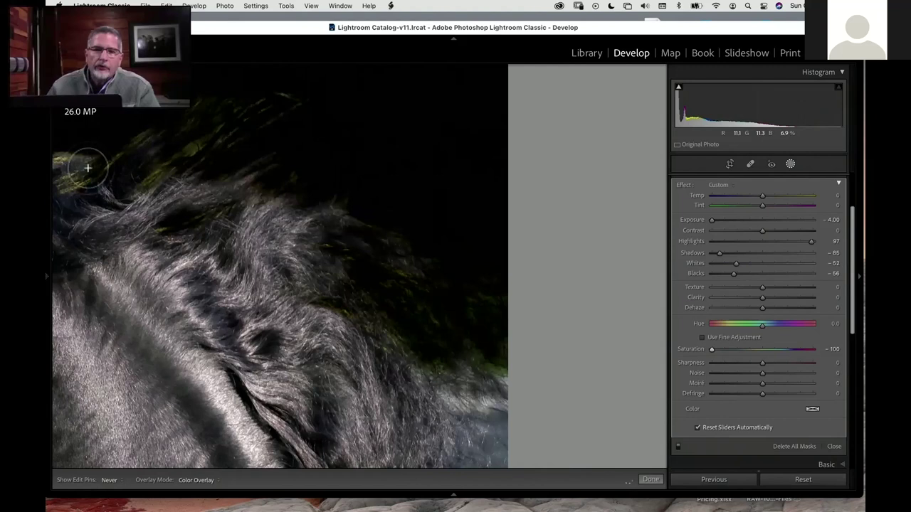
key(h)
key(h)
key(h)
key(h)
key(h)
key(h)
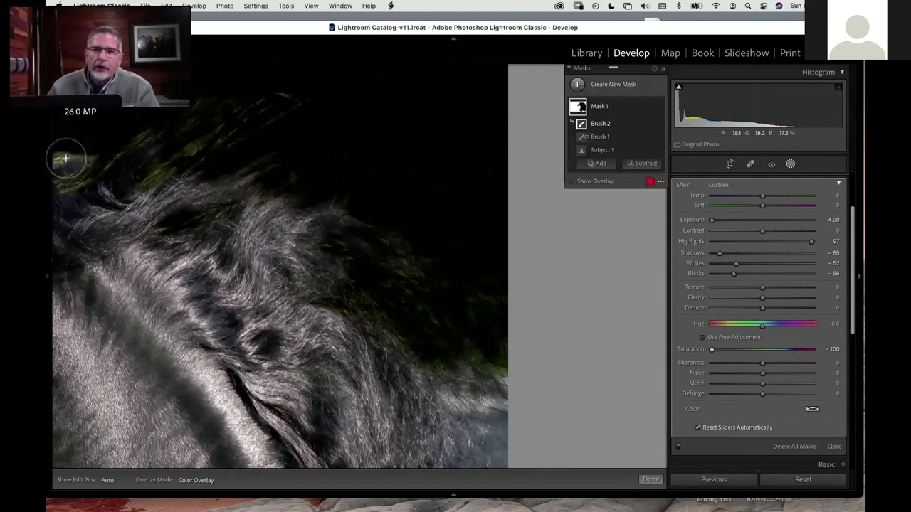
key(h)
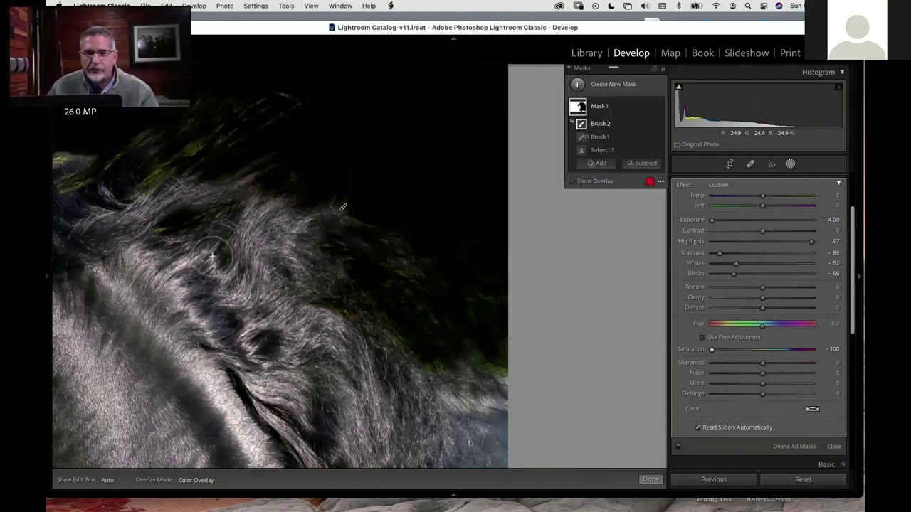
key(z)
Step: Brush darkness over the green streaks near the ear and along the top of the mane
key(h)
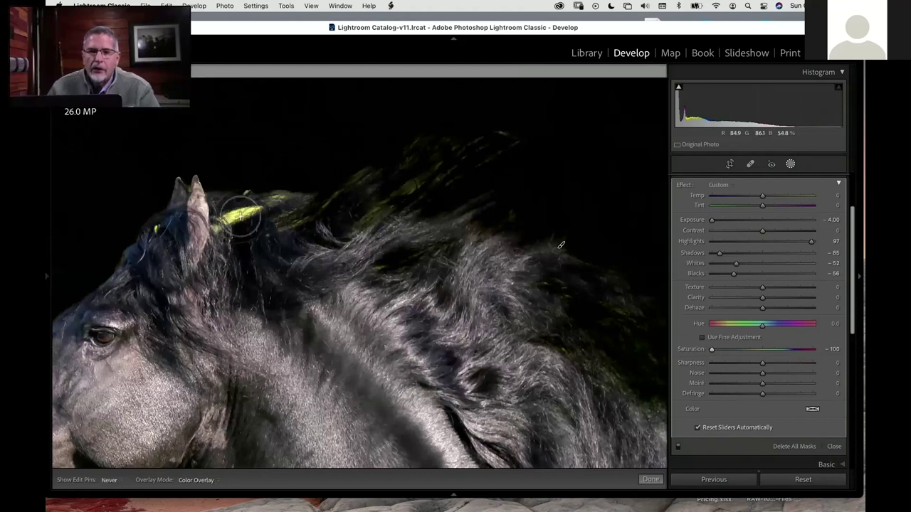
mouse_move(227, 217)
mouse_down()
mouse_move(253, 210)
mouse_move(219, 226)
mouse_up()
key(h)
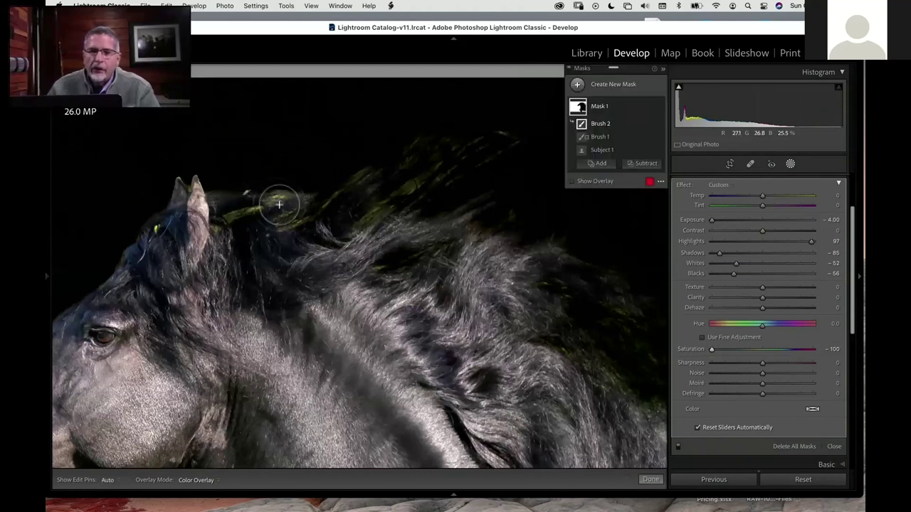
mouse_move(281, 193)
mouse_down()
mouse_move(271, 224)
mouse_move(295, 199)
mouse_move(238, 188)
mouse_move(316, 190)
mouse_move(294, 206)
mouse_move(294, 224)
mouse_move(400, 153)
mouse_move(390, 171)
mouse_move(421, 168)
mouse_move(376, 208)
mouse_up()
mouse_move(371, 211)
mouse_down()
mouse_move(512, 126)
mouse_move(450, 130)
mouse_move(501, 134)
mouse_move(473, 157)
mouse_move(545, 159)
mouse_move(473, 204)
mouse_move(530, 205)
mouse_move(493, 158)
mouse_move(492, 136)
mouse_move(402, 126)
mouse_move(477, 126)
mouse_move(410, 143)
mouse_move(402, 154)
mouse_move(468, 143)
mouse_move(405, 175)
mouse_move(416, 183)
mouse_move(347, 232)
mouse_move(386, 171)
mouse_move(378, 190)
mouse_move(369, 172)
mouse_move(352, 184)
mouse_move(242, 196)
mouse_move(255, 210)
mouse_move(275, 206)
mouse_move(221, 219)
mouse_move(234, 221)
mouse_move(279, 198)
mouse_move(220, 200)
mouse_move(153, 232)
mouse_up()
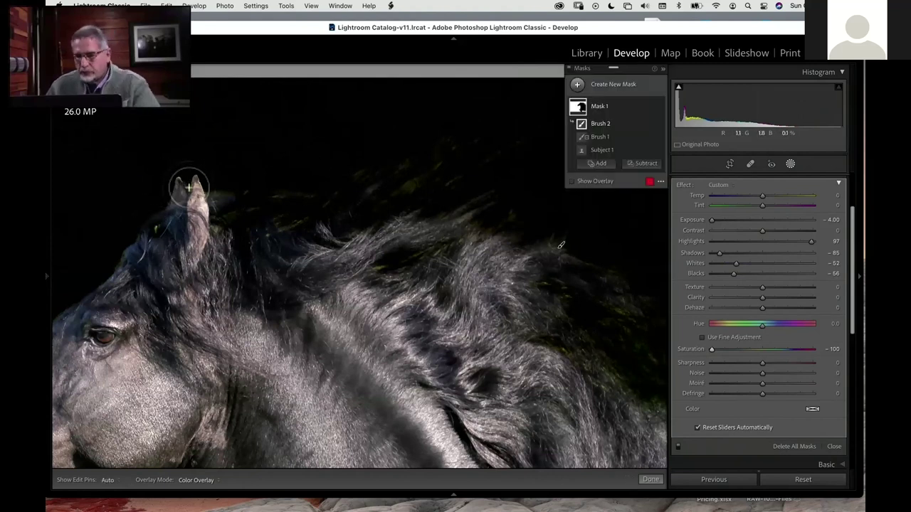
key(h)
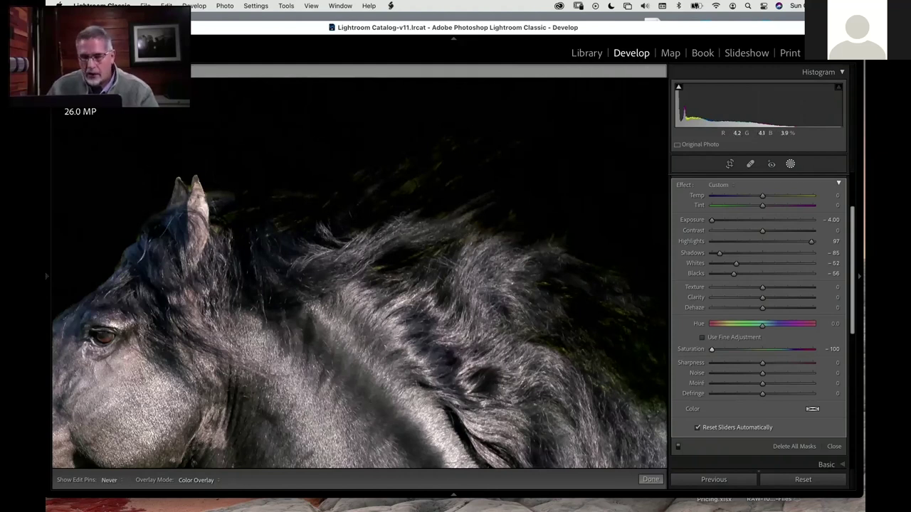
Step: Zoom to 1:1 on the lower mane and darken the bright fur and green patch along its right edge
click(482, 325)
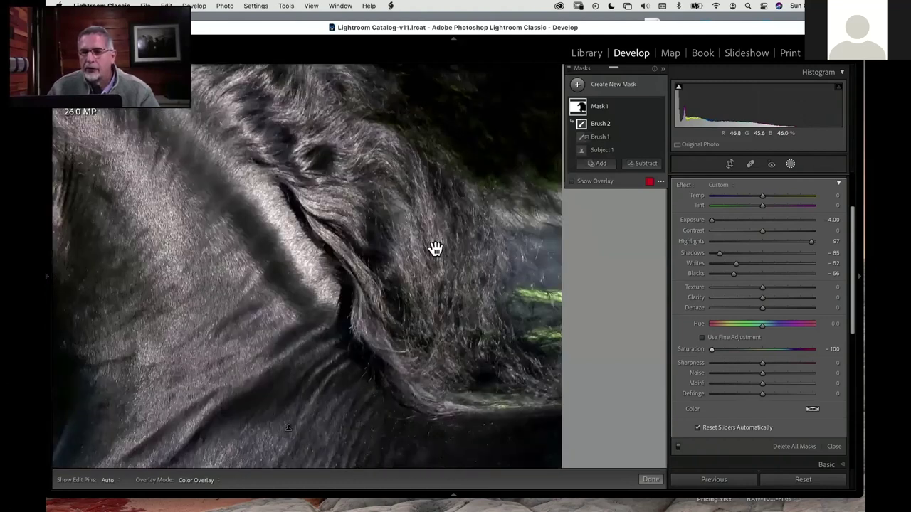
key(h)
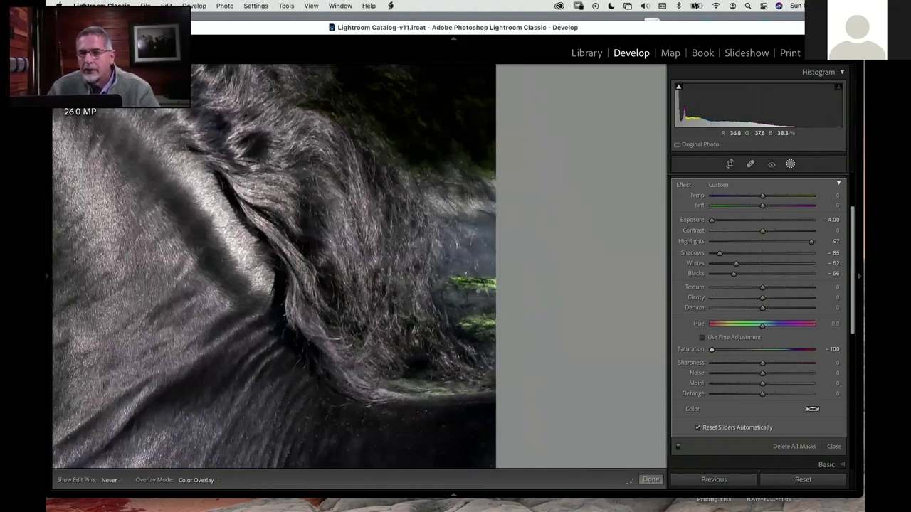
key(h)
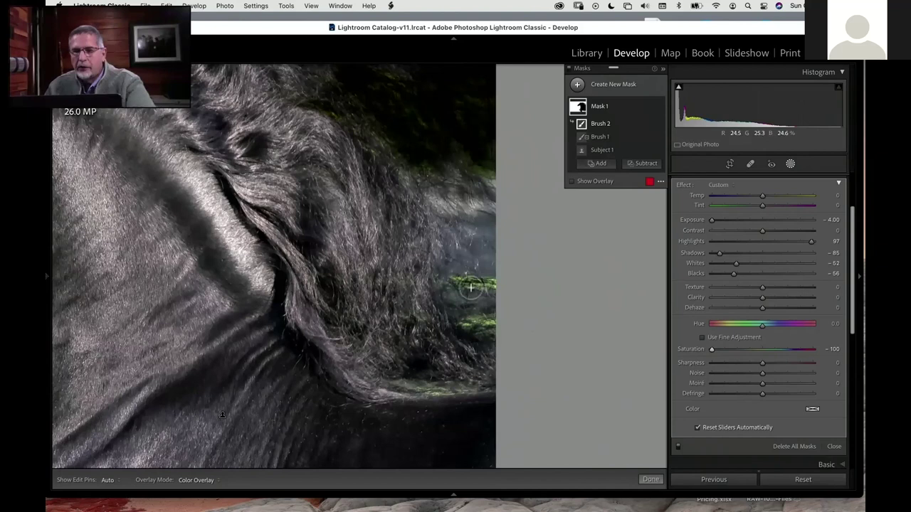
key(h)
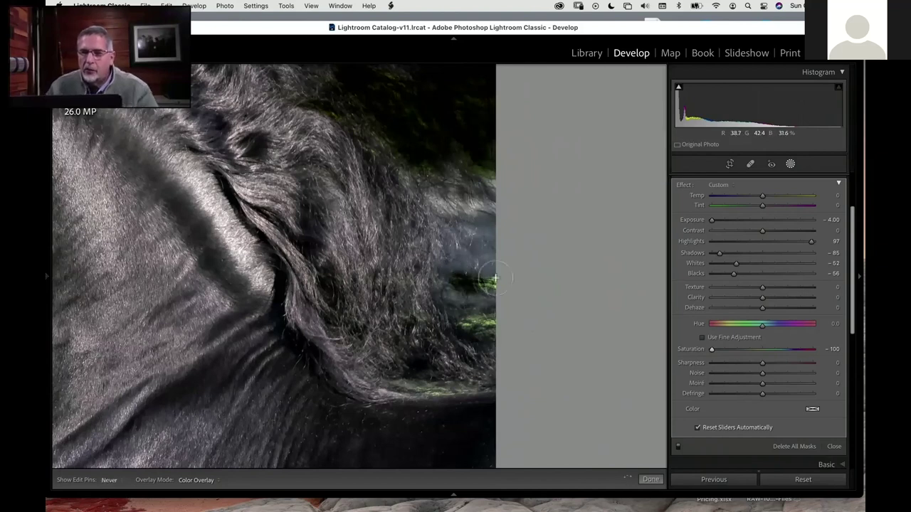
mouse_move(496, 277)
mouse_down()
mouse_move(476, 288)
mouse_move(457, 284)
mouse_move(461, 295)
mouse_move(444, 273)
mouse_move(445, 291)
mouse_move(471, 311)
mouse_move(458, 319)
mouse_move(484, 325)
mouse_move(479, 313)
mouse_move(456, 271)
mouse_move(457, 292)
mouse_move(481, 321)
mouse_move(474, 327)
mouse_move(491, 322)
mouse_move(498, 279)
mouse_move(488, 249)
mouse_move(448, 262)
mouse_move(465, 227)
mouse_move(459, 239)
mouse_move(448, 216)
mouse_move(455, 209)
mouse_move(481, 225)
mouse_move(491, 181)
mouse_move(495, 189)
mouse_move(478, 161)
mouse_move(470, 190)
mouse_move(477, 218)
mouse_move(464, 195)
mouse_move(448, 212)
mouse_move(435, 191)
mouse_move(467, 220)
mouse_move(482, 208)
mouse_move(498, 227)
mouse_move(453, 234)
mouse_move(466, 231)
mouse_move(432, 221)
mouse_move(430, 207)
mouse_move(445, 263)
mouse_move(423, 252)
mouse_move(431, 305)
mouse_move(444, 311)
mouse_move(419, 213)
mouse_move(428, 236)
mouse_move(394, 169)
mouse_move(340, 100)
mouse_move(357, 117)
mouse_move(349, 134)
mouse_move(397, 192)
mouse_move(402, 166)
mouse_move(448, 204)
mouse_move(489, 217)
mouse_move(494, 204)
mouse_move(486, 220)
mouse_move(482, 175)
mouse_move(433, 163)
mouse_move(438, 177)
mouse_move(466, 135)
mouse_move(486, 264)
mouse_move(477, 296)
mouse_move(488, 339)
mouse_move(389, 417)
mouse_up()
mouse_move(462, 392)
mouse_down()
mouse_move(388, 386)
mouse_move(436, 391)
mouse_move(390, 375)
mouse_move(452, 389)
mouse_move(399, 399)
mouse_move(482, 393)
mouse_move(446, 389)
mouse_move(477, 382)
mouse_move(492, 326)
mouse_move(509, 380)
mouse_move(450, 393)
mouse_move(492, 352)
mouse_move(478, 366)
mouse_move(493, 379)
mouse_move(398, 368)
mouse_up()
key(h)
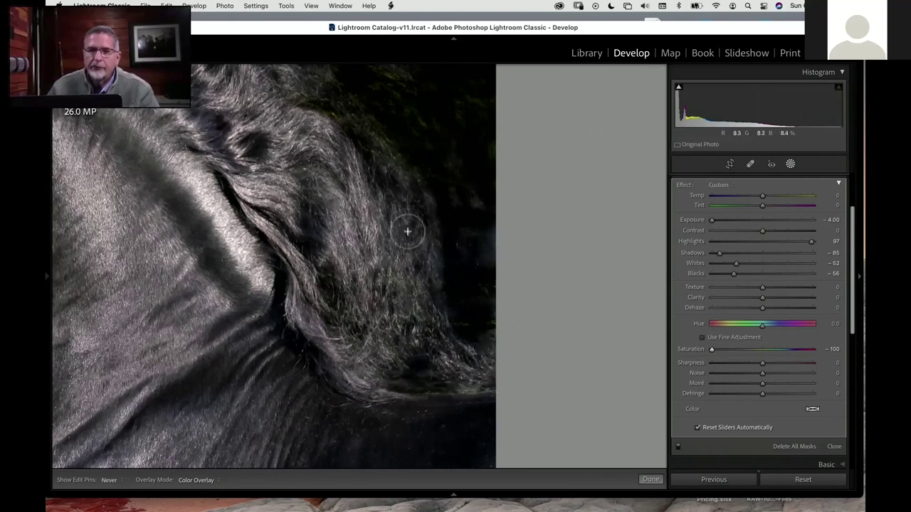
key(h)
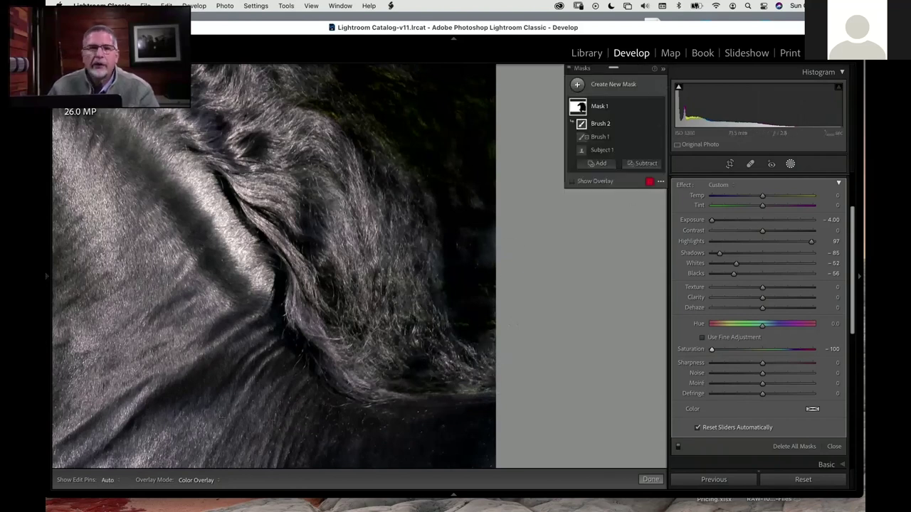
Step: Zoom out to the full photo, collapse the mask list, and enter Crop with the golden-spiral overlay
mouse_move(49, 278)
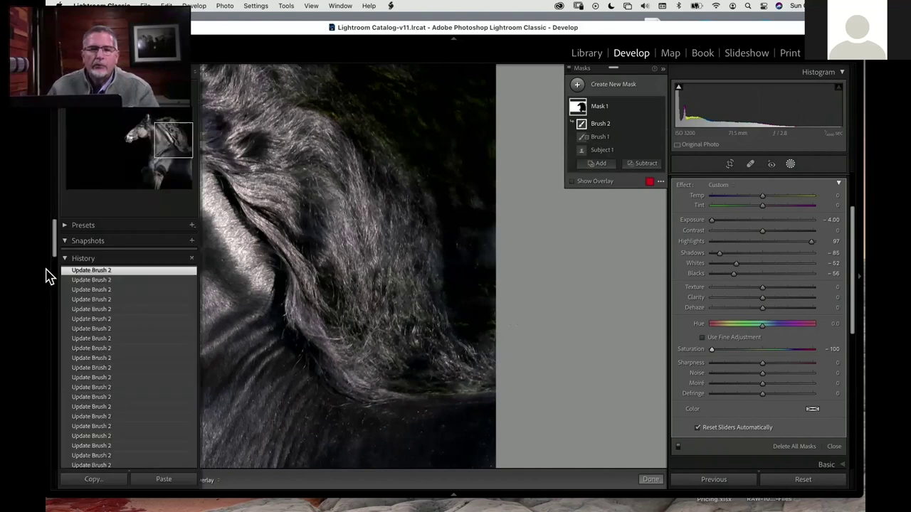
key(z)
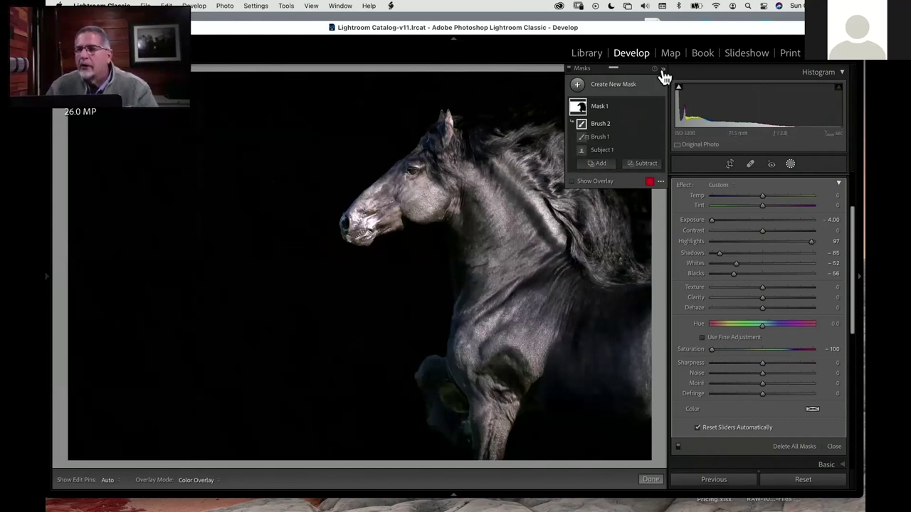
click(662, 70)
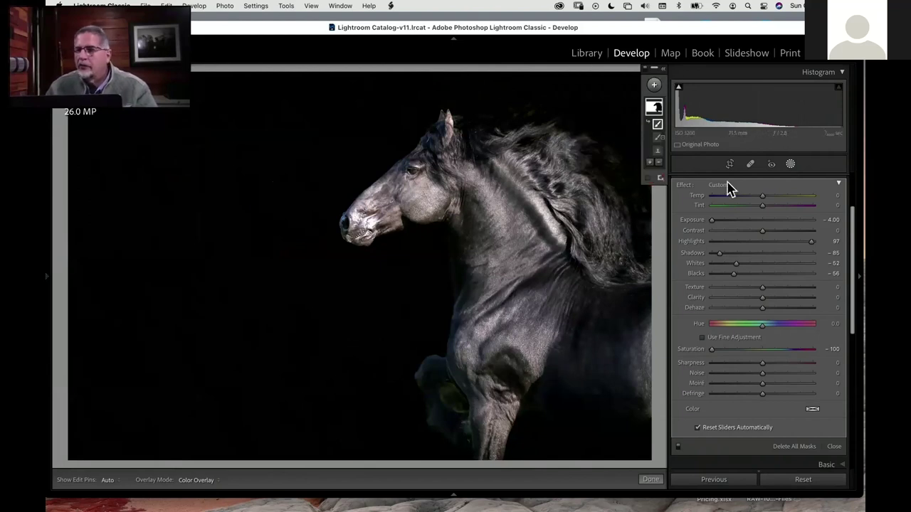
key(r)
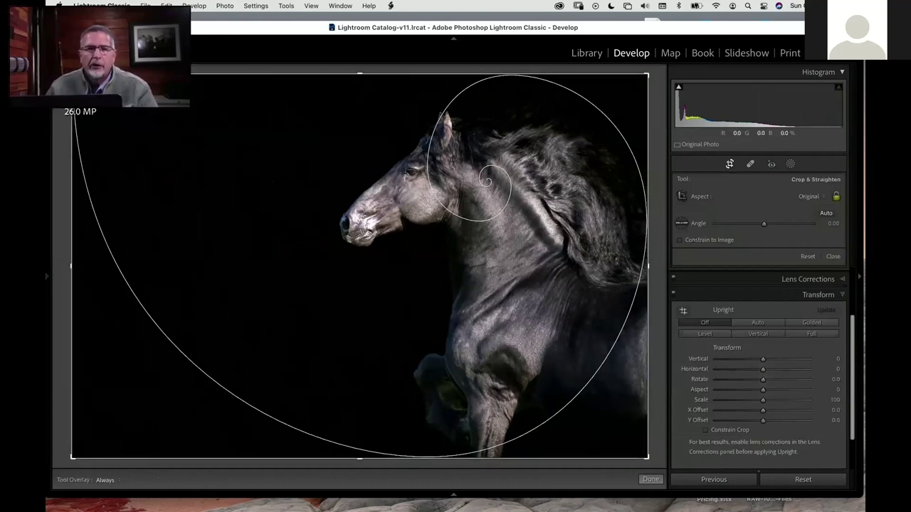
Step: Crop to a free-aspect taller frame with the horse at right and the spiral guide toward the neck
drag(71, 73, 122, 109)
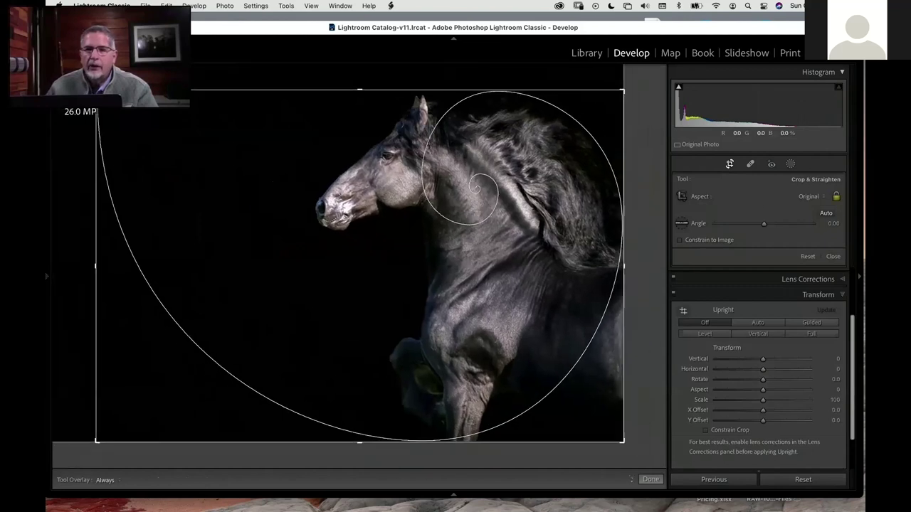
click(837, 198)
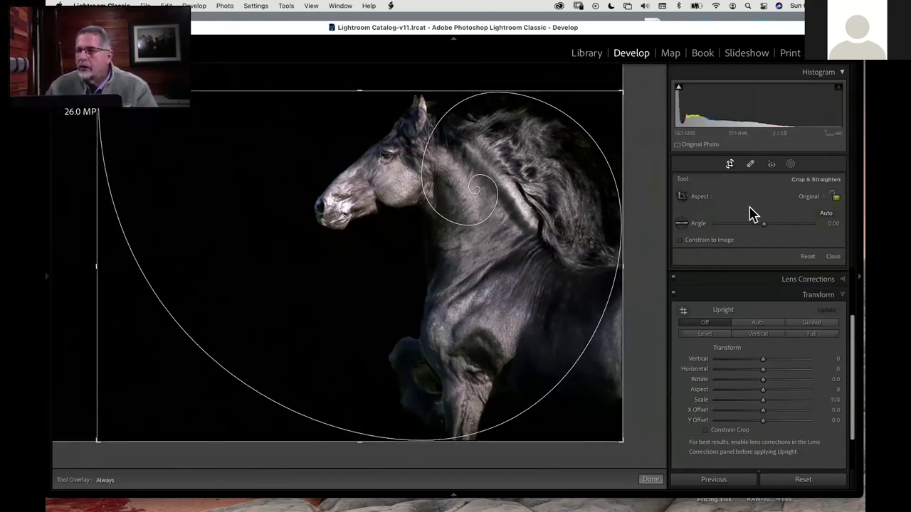
drag(357, 91, 364, 67)
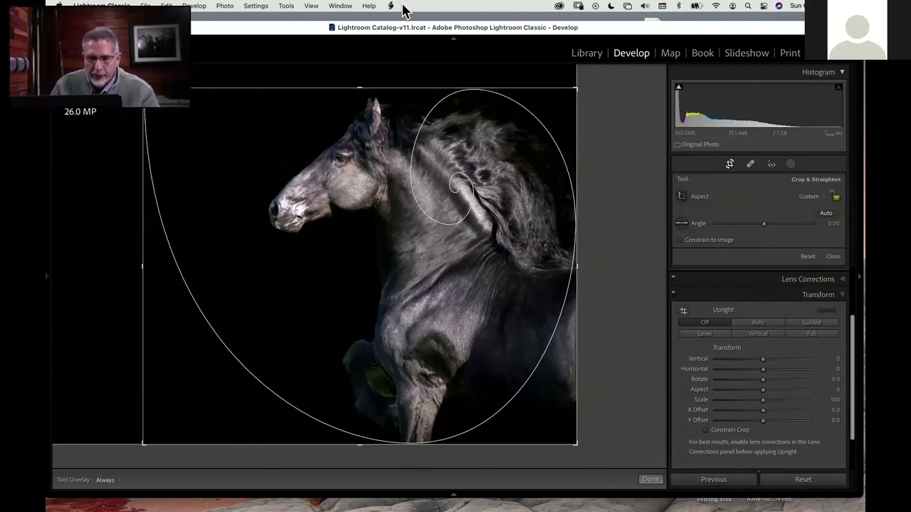
key(shift+o)
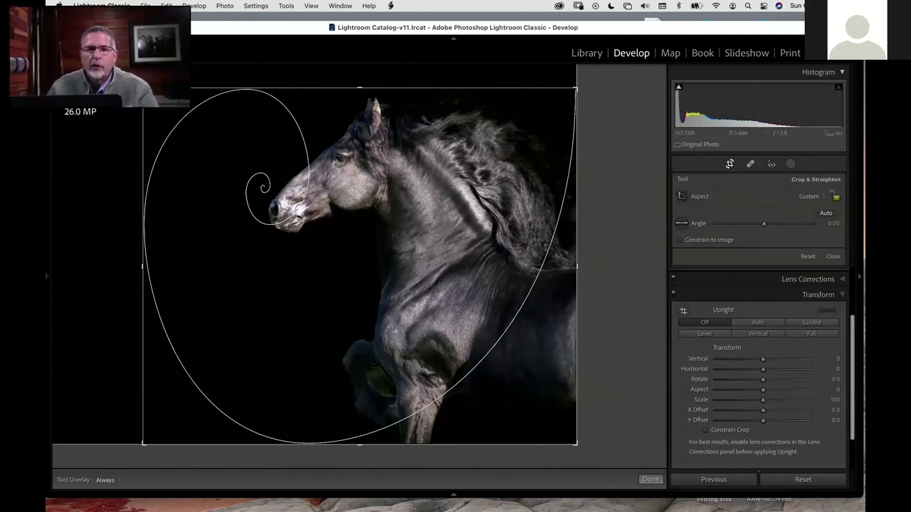
drag(143, 89, 133, 111)
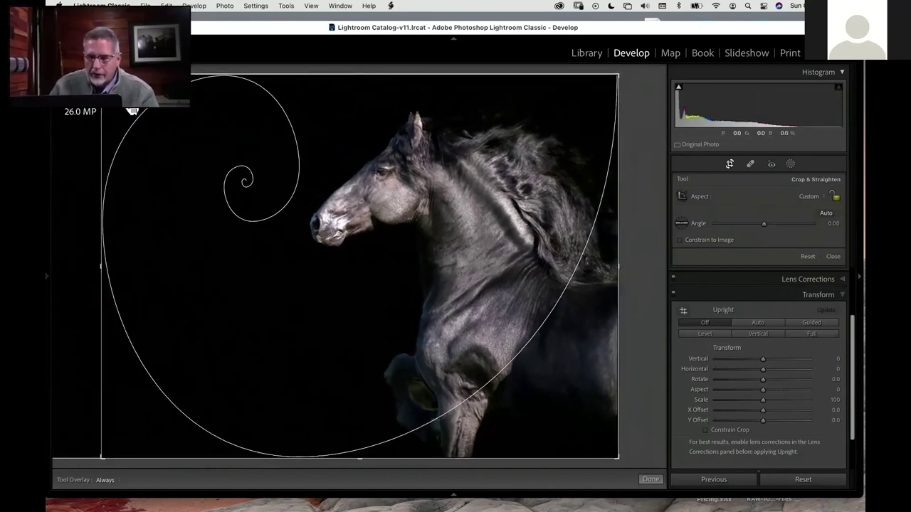
key(shift+o)
key(shift+o)
key(shift+o)
key(shift+o)
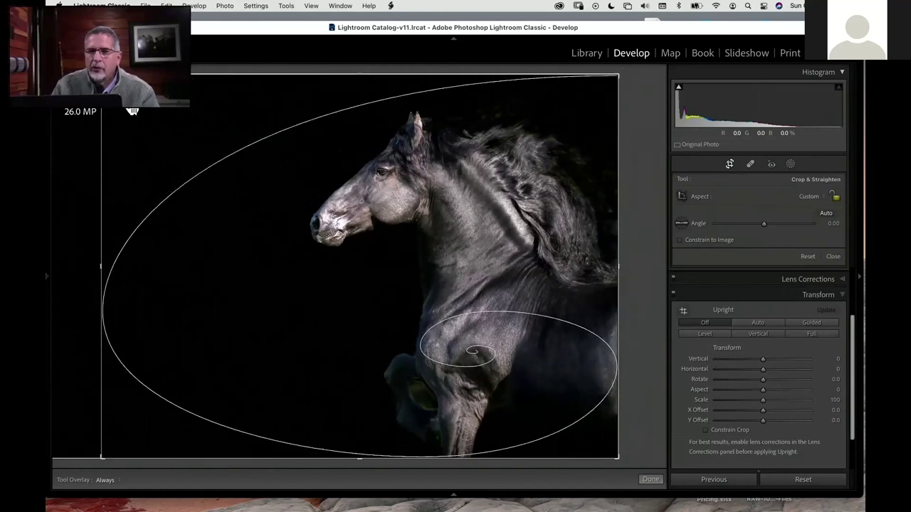
key(shift+o)
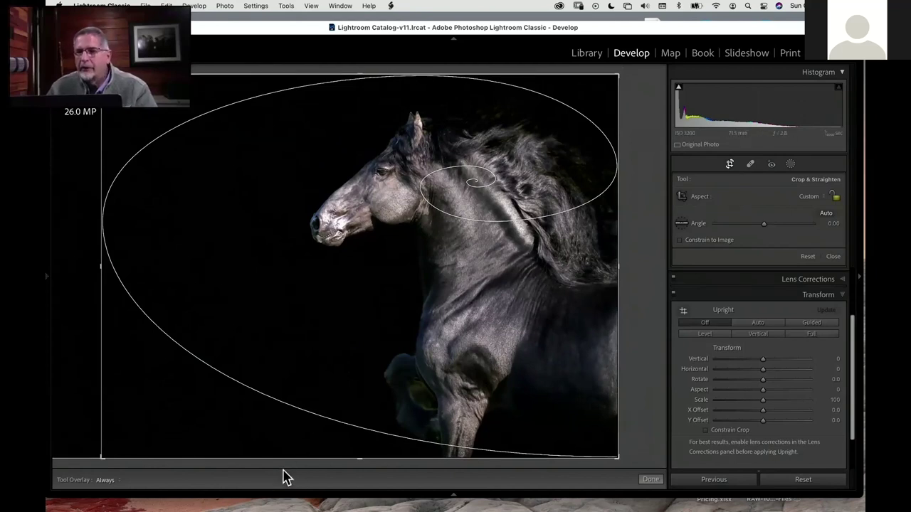
click(833, 258)
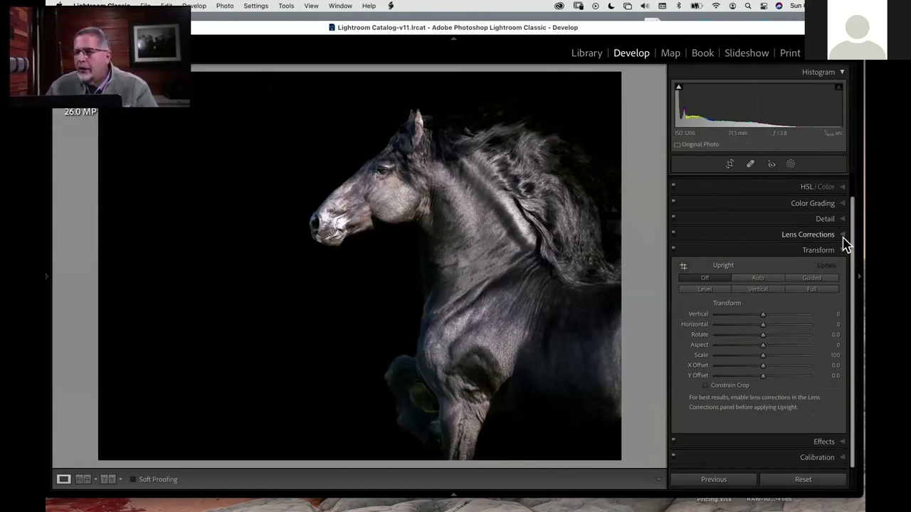
Step: Set Exposure −0.75, Contrast +16, Highlights −17, Whites +16 and Blacks −19 in Basic
drag(852, 245, 860, 197)
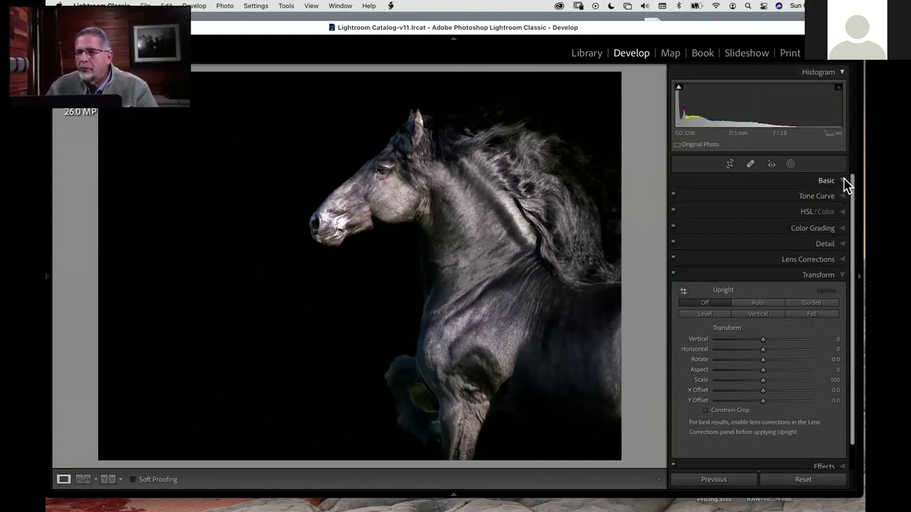
click(845, 182)
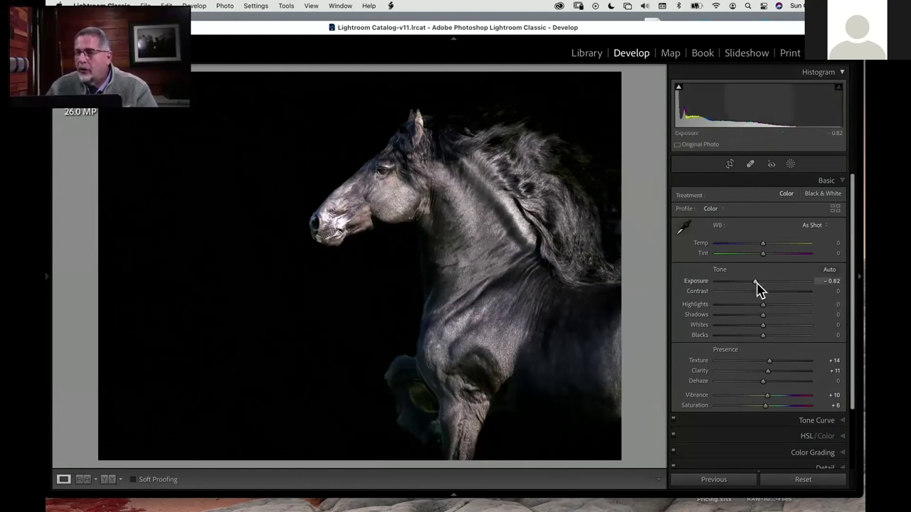
drag(757, 282, 766, 292)
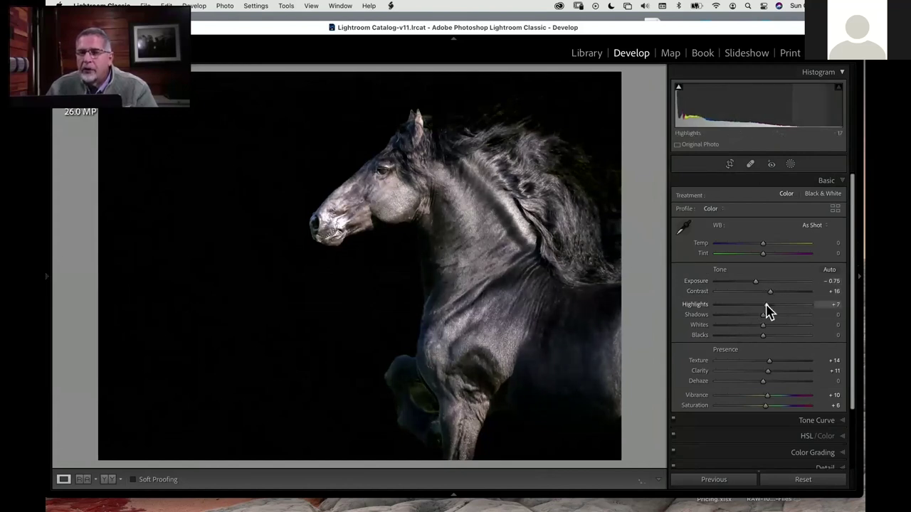
drag(760, 313, 756, 309)
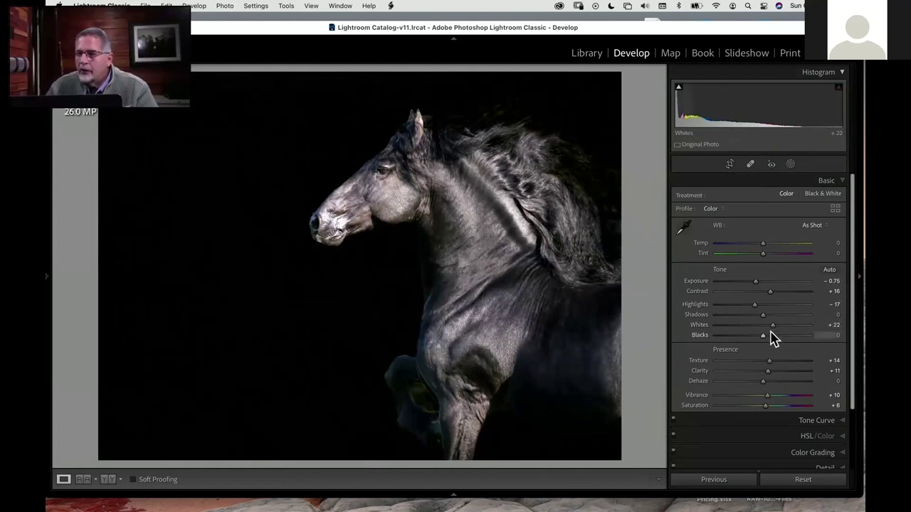
drag(773, 326, 756, 342)
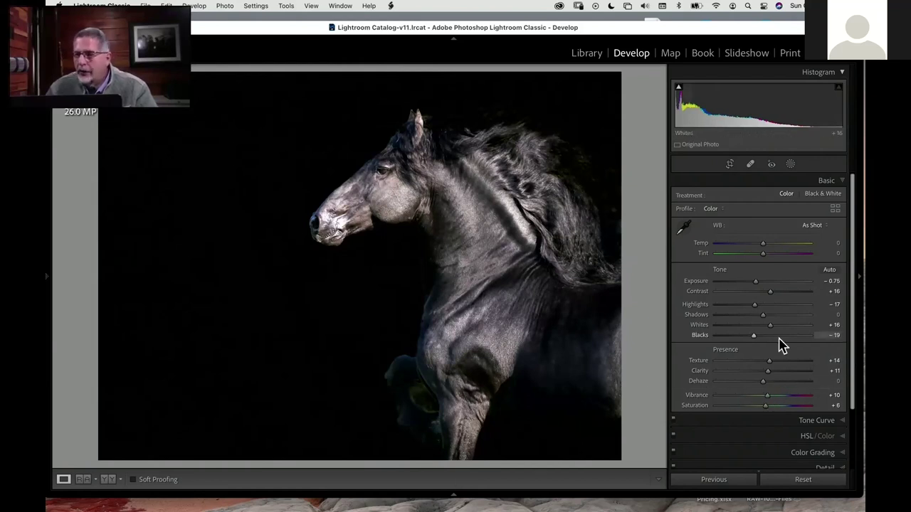
Step: Add a −29 post-crop vignette and switch to the Library module
drag(855, 382, 852, 456)
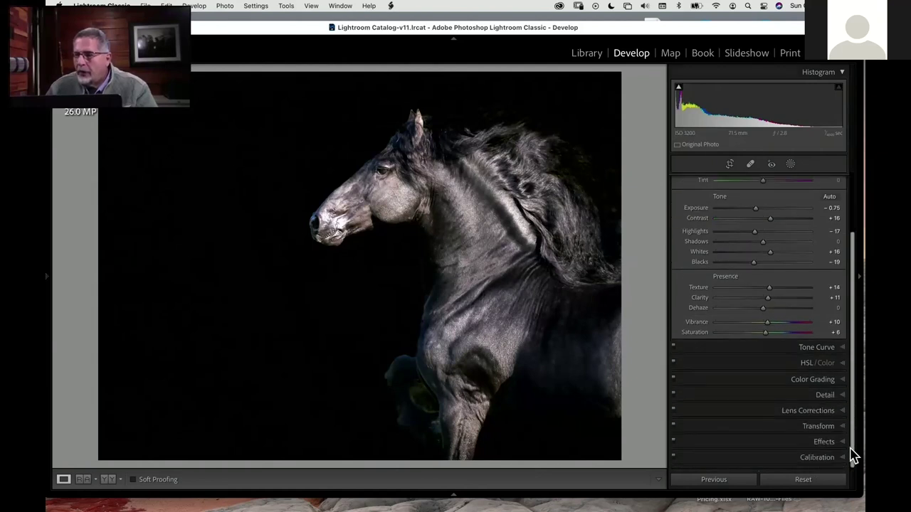
click(824, 442)
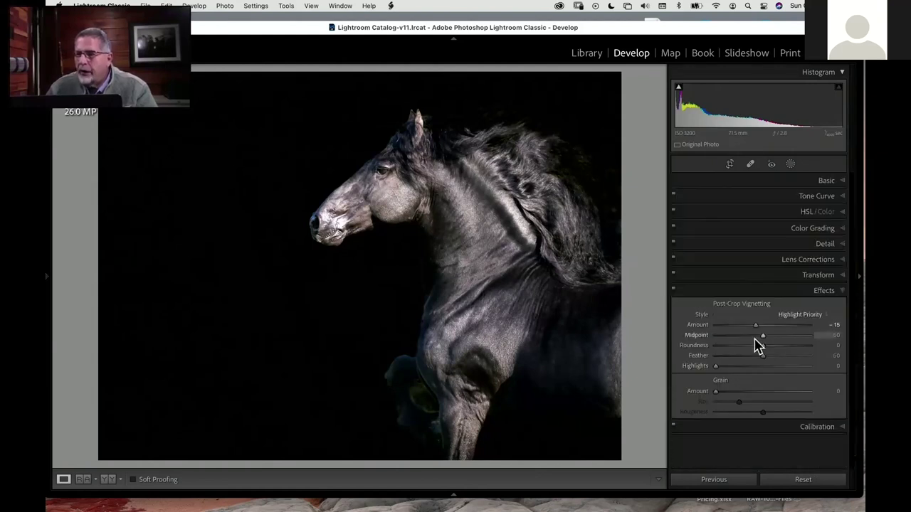
drag(762, 326, 750, 329)
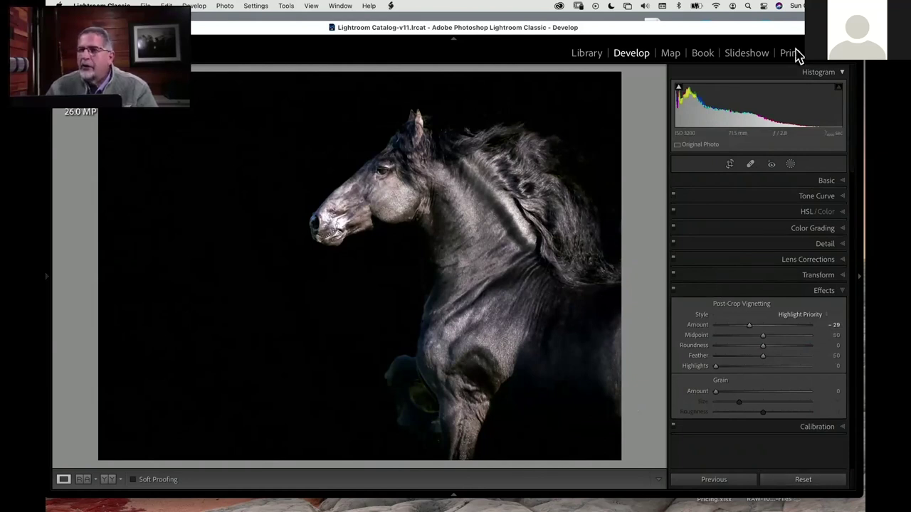
click(587, 54)
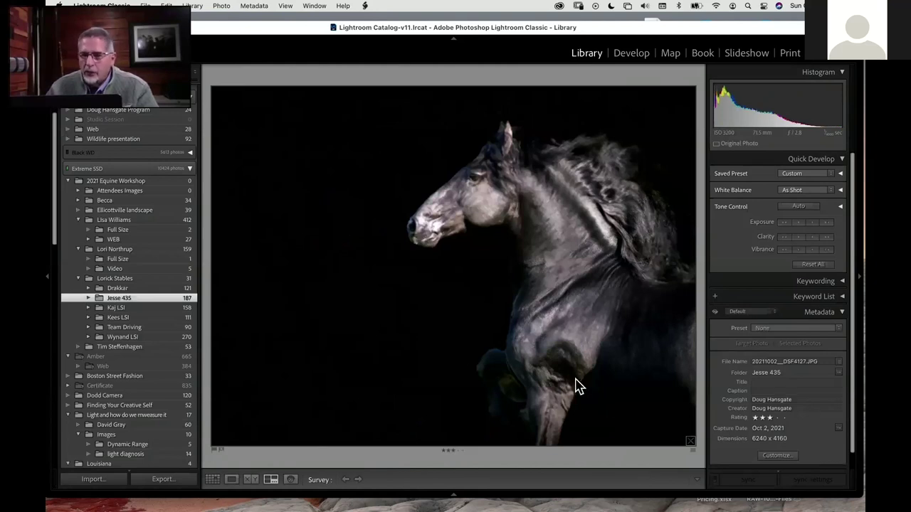
key(g)
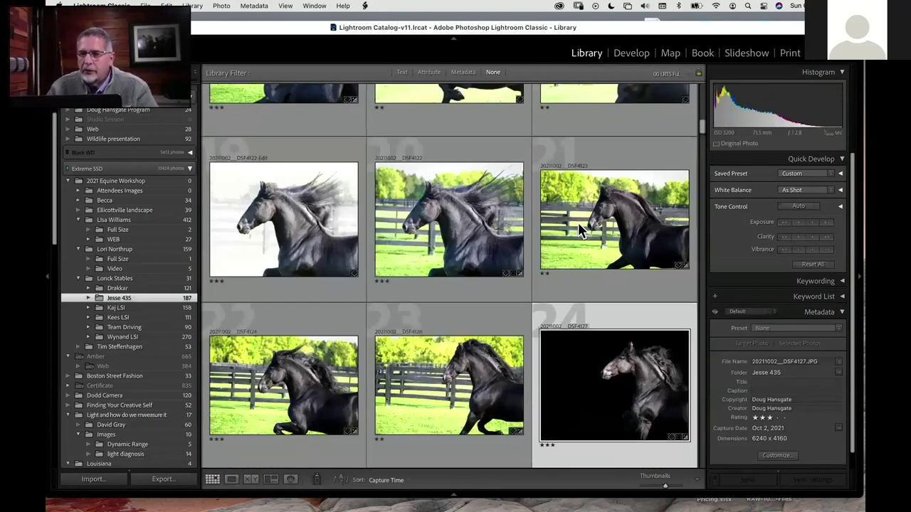
click(232, 479)
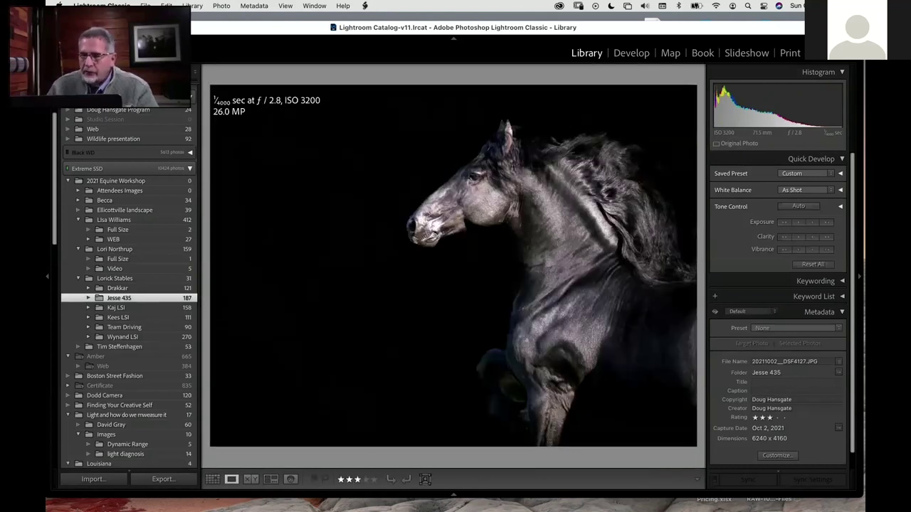
key(g)
key(backslash)
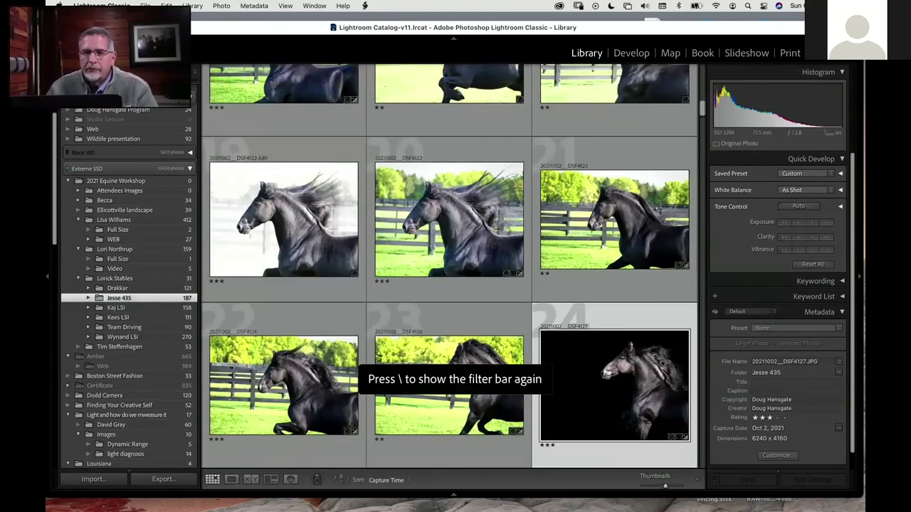
click(232, 481)
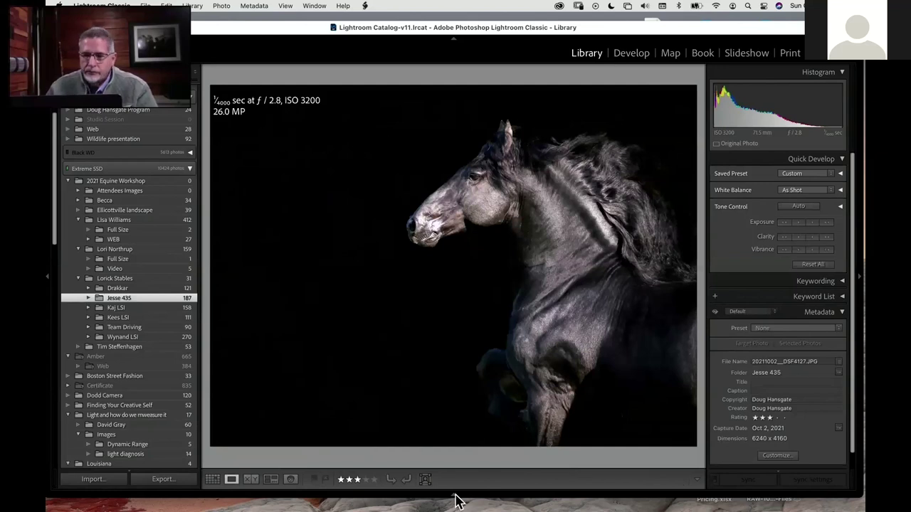
mouse_move(460, 492)
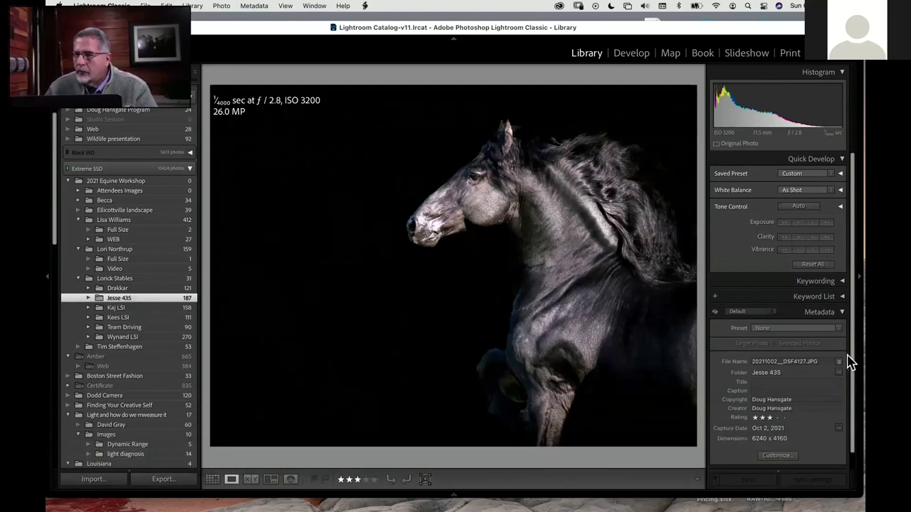
scroll(848, 360, down, 1)
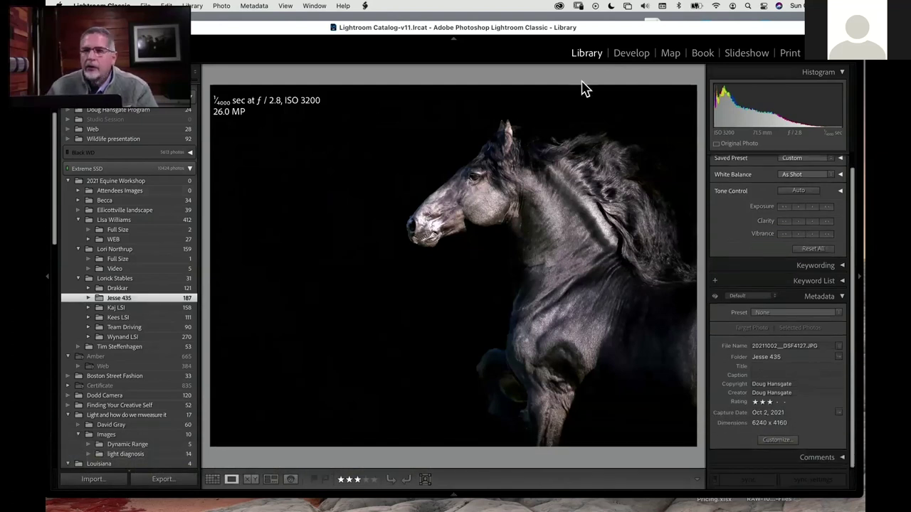
click(636, 54)
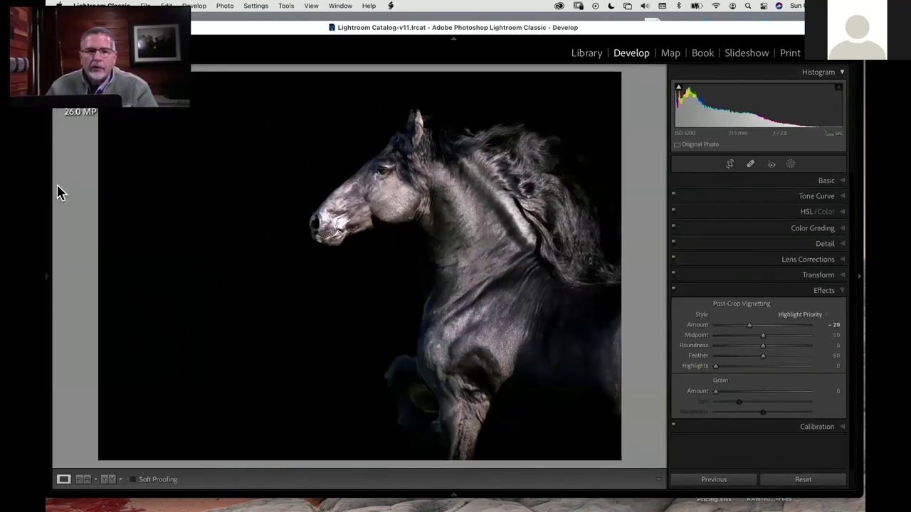
Step: In the left panel's history, jump back to the Import state, then return to the final vignetted edit
click(47, 277)
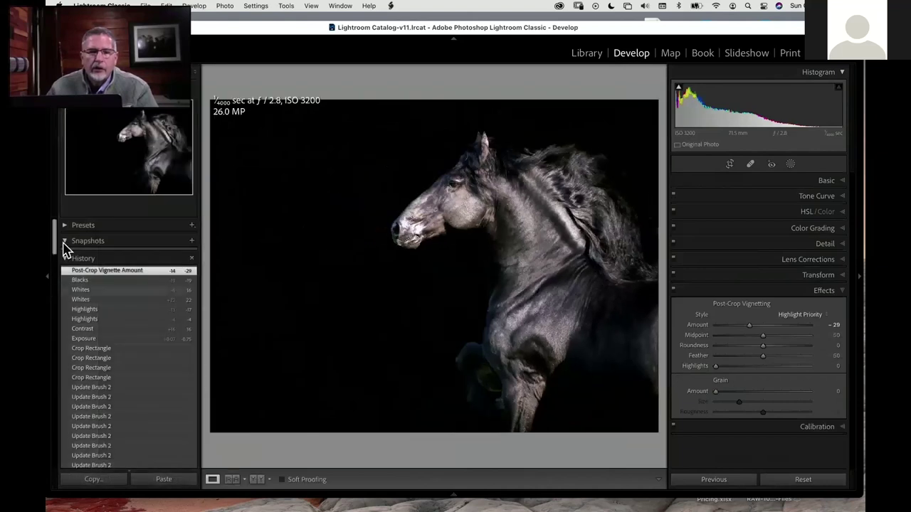
drag(55, 240, 55, 469)
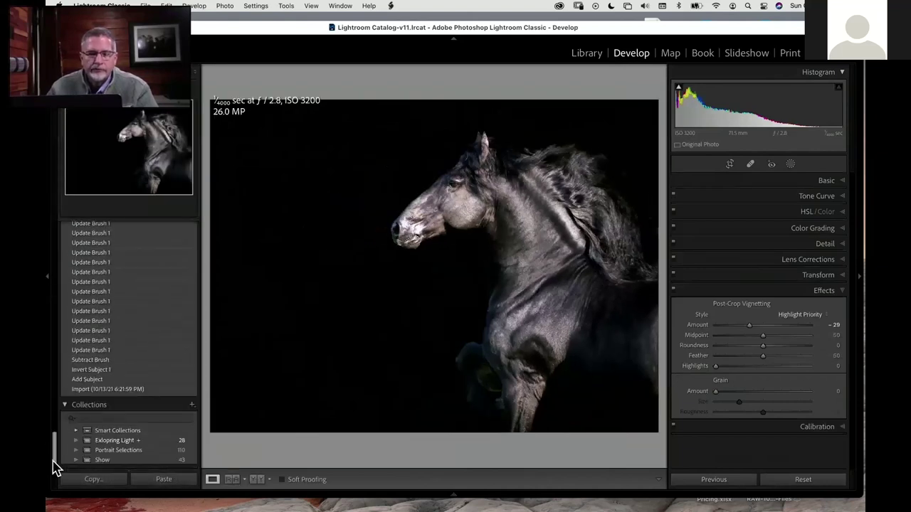
click(99, 390)
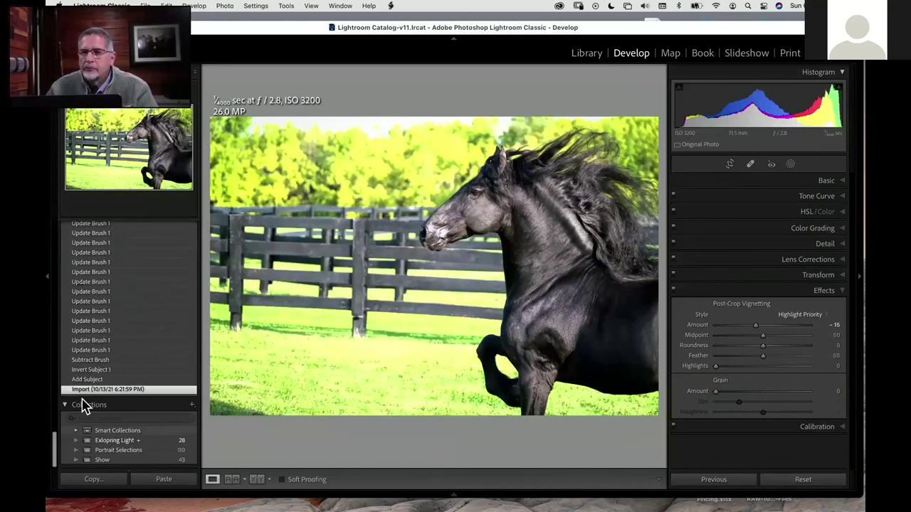
drag(56, 444, 79, 280)
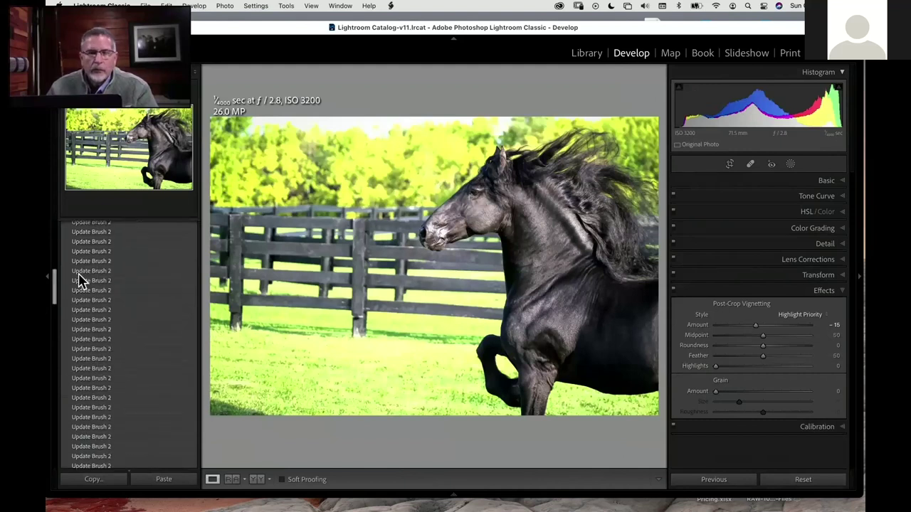
scroll(80, 280, up, 10)
click(114, 270)
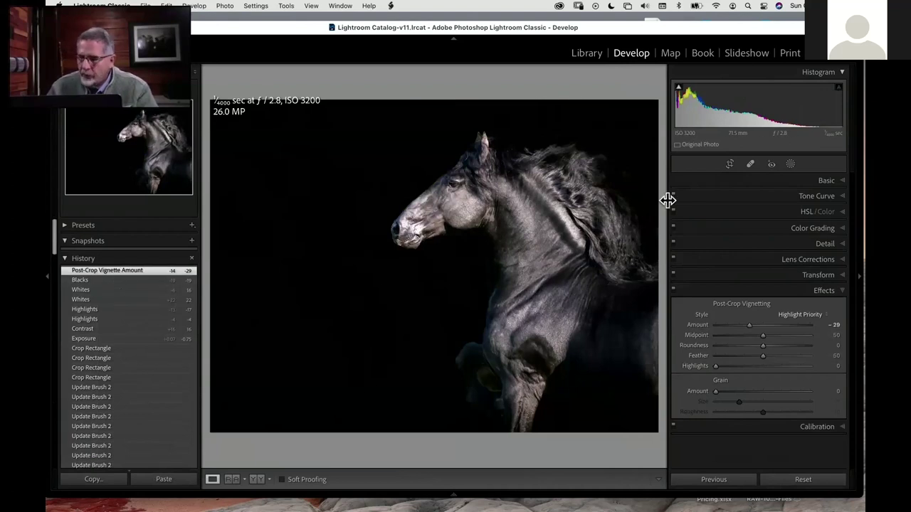
Step: Compare the finished stallion edit against the green-field original using the \ Before/After toggle
key(backslash)
key(backslash)
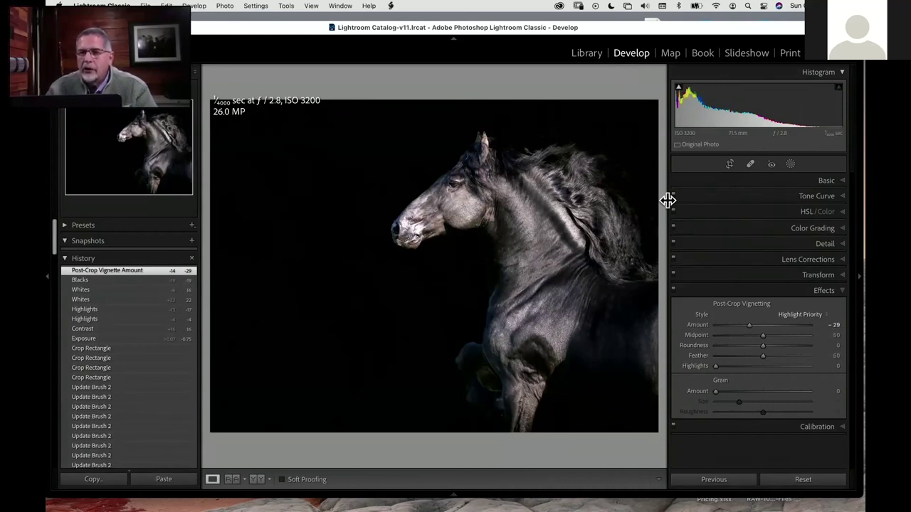
key(backslash)
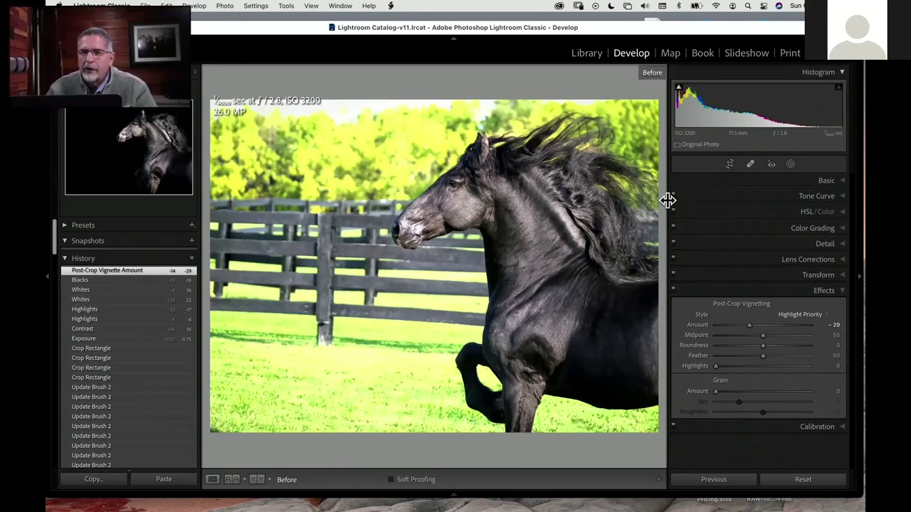
key(backslash)
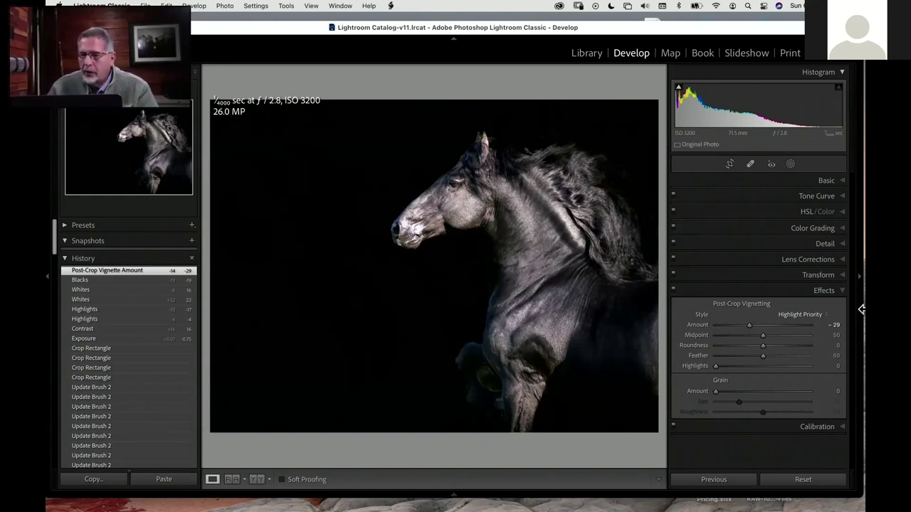
key(backslash)
key(backslash)
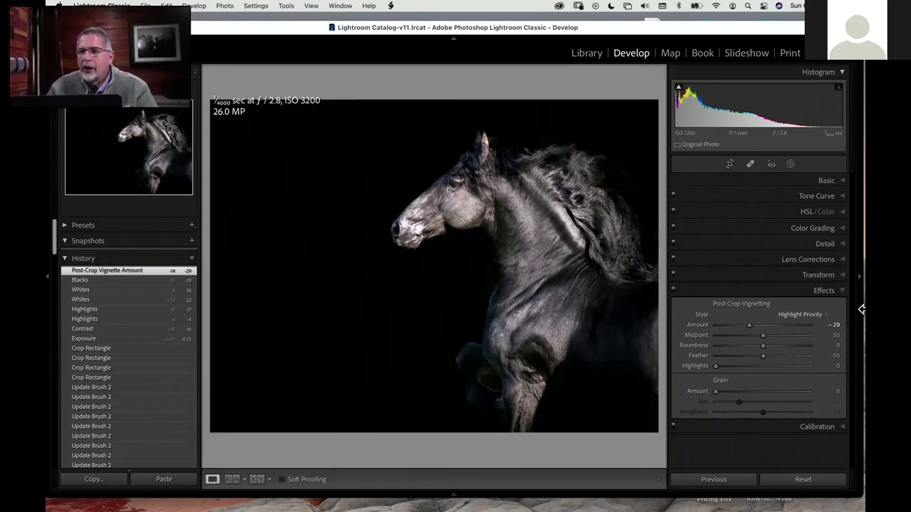